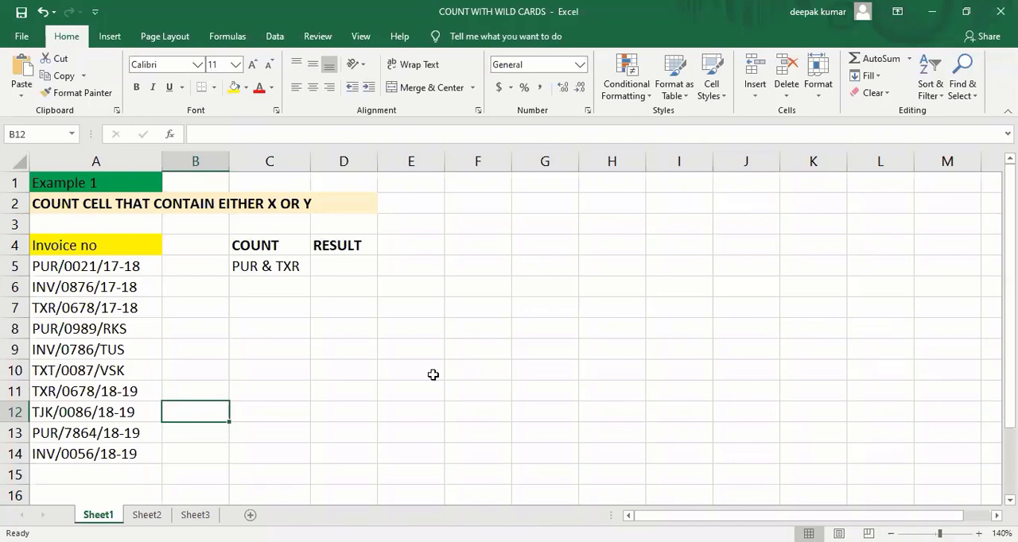
left_click(195, 369)
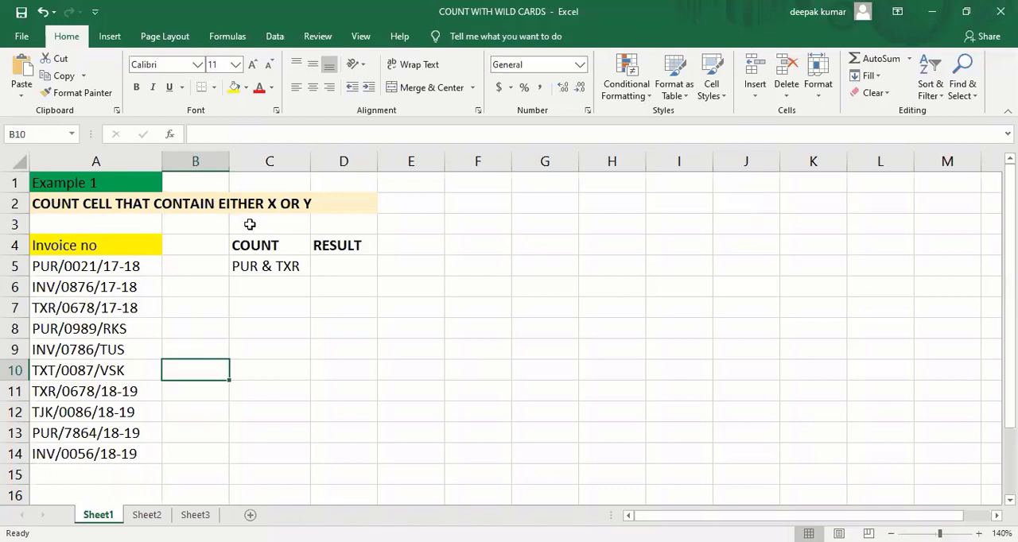
left_click(302, 308)
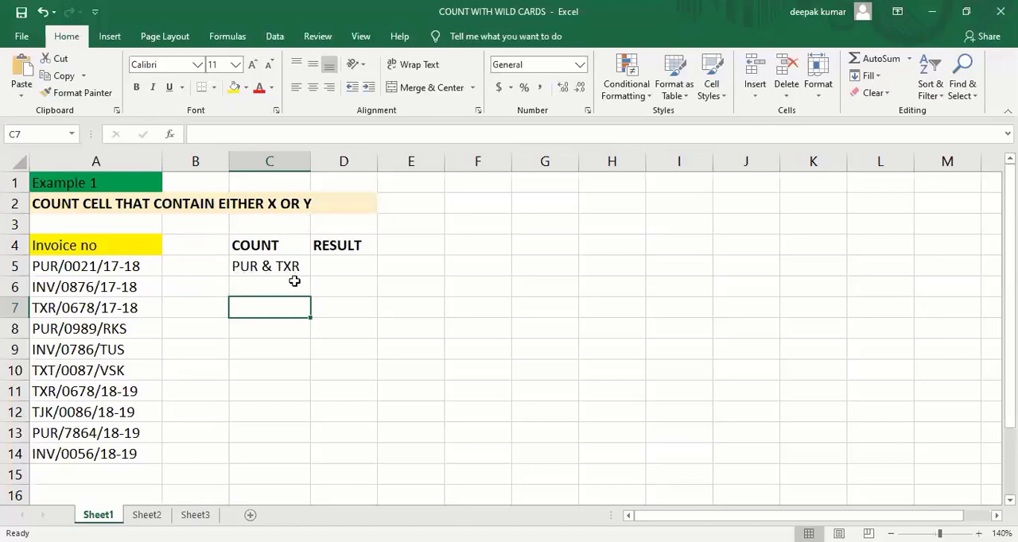
left_click(336, 264)
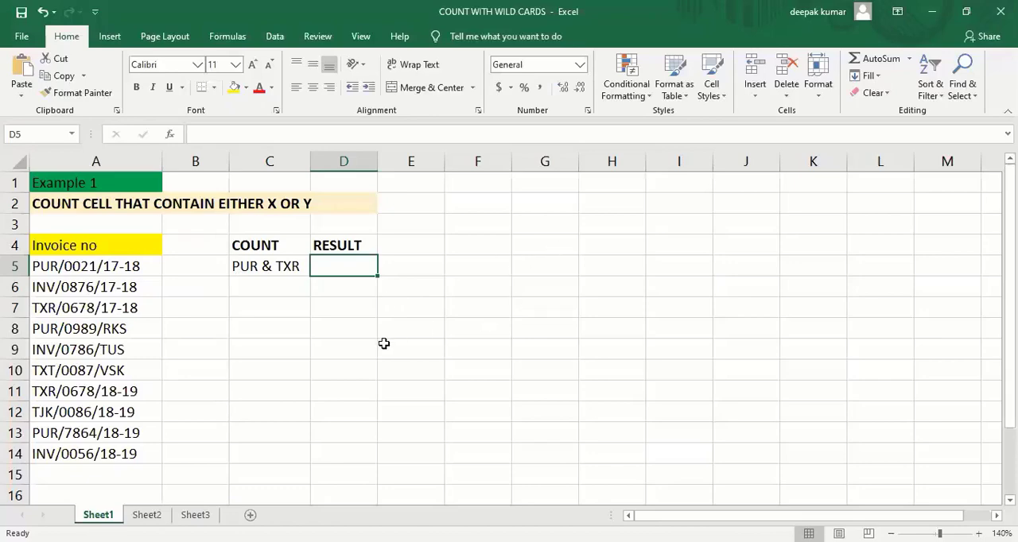
- List the function names sumproduct, isnumber and find in cells E8 to E10
left_click(405, 332)
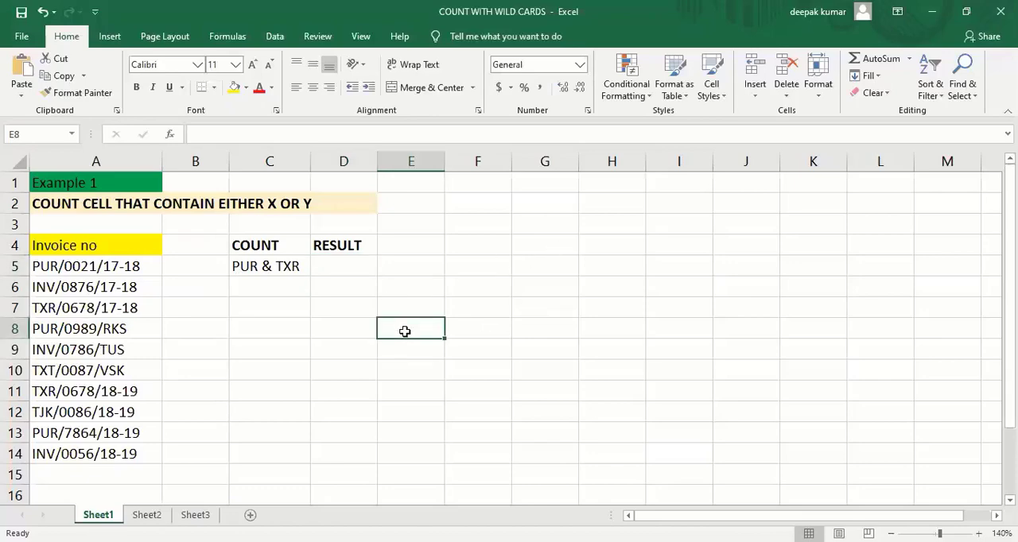
type("sumpro")
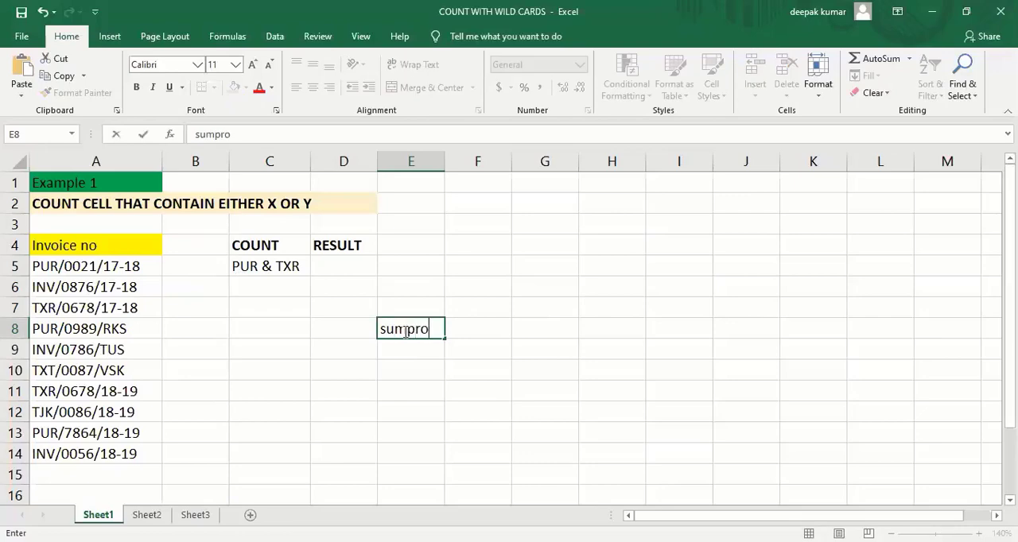
type("duct")
key("Return")
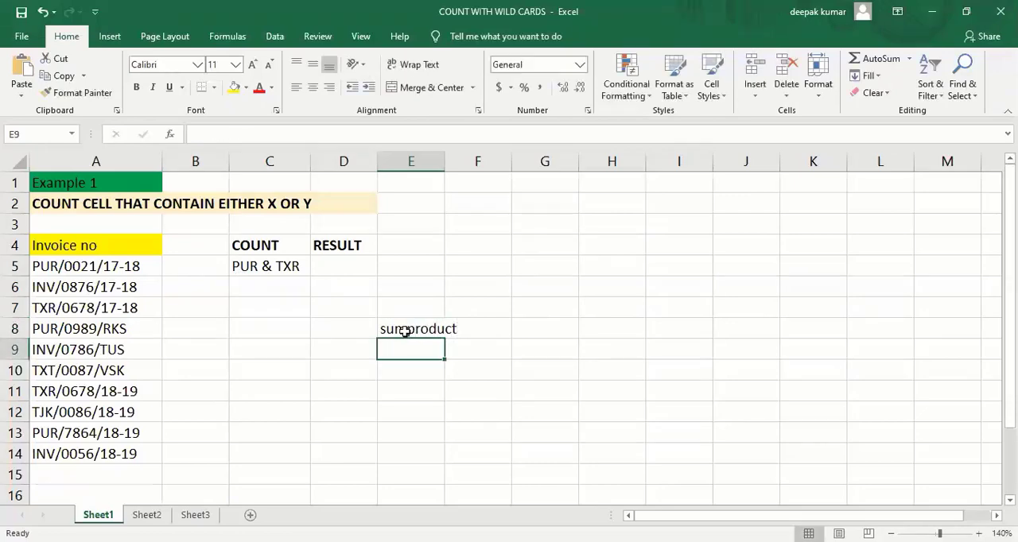
type("isnumber")
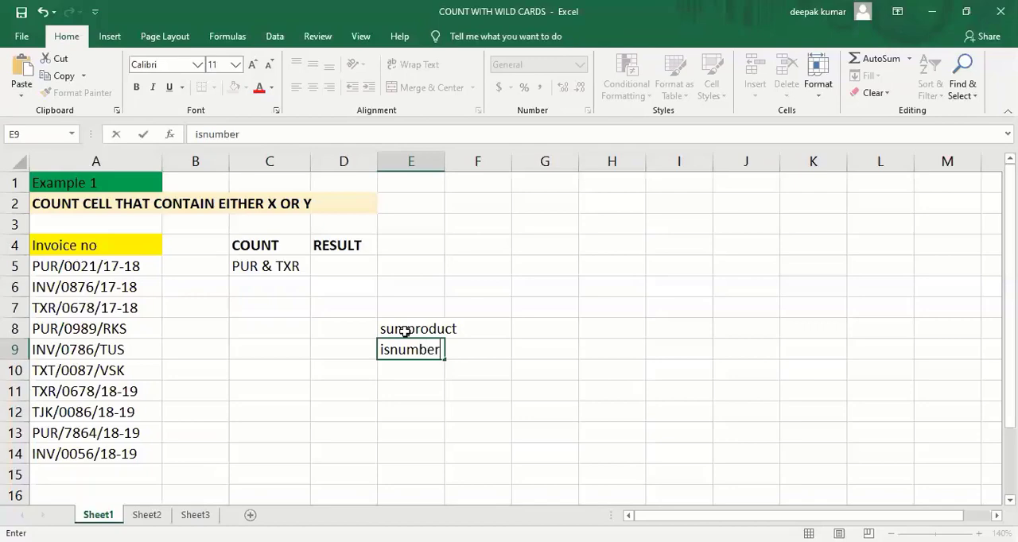
key("Return")
type("find")
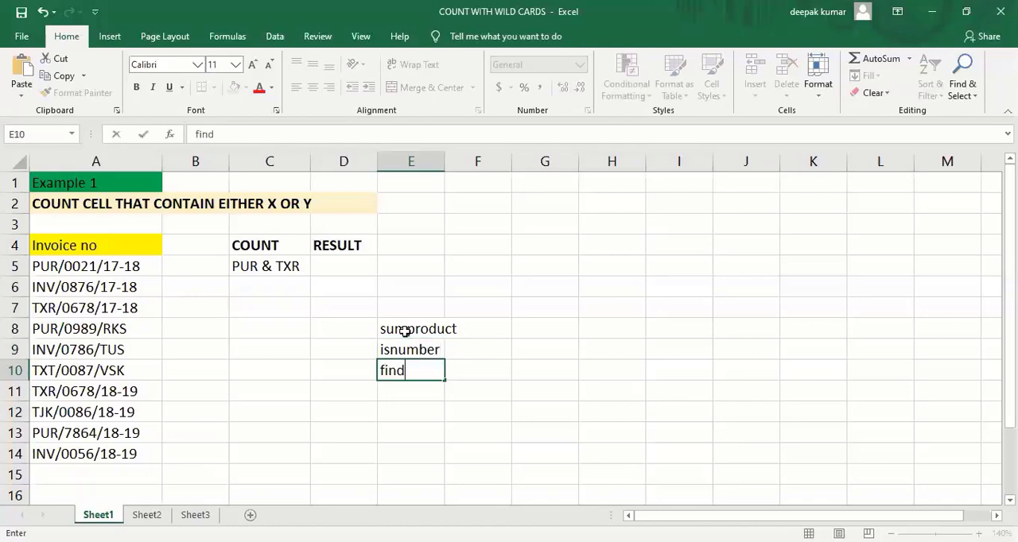
key("Return")
key("Up")
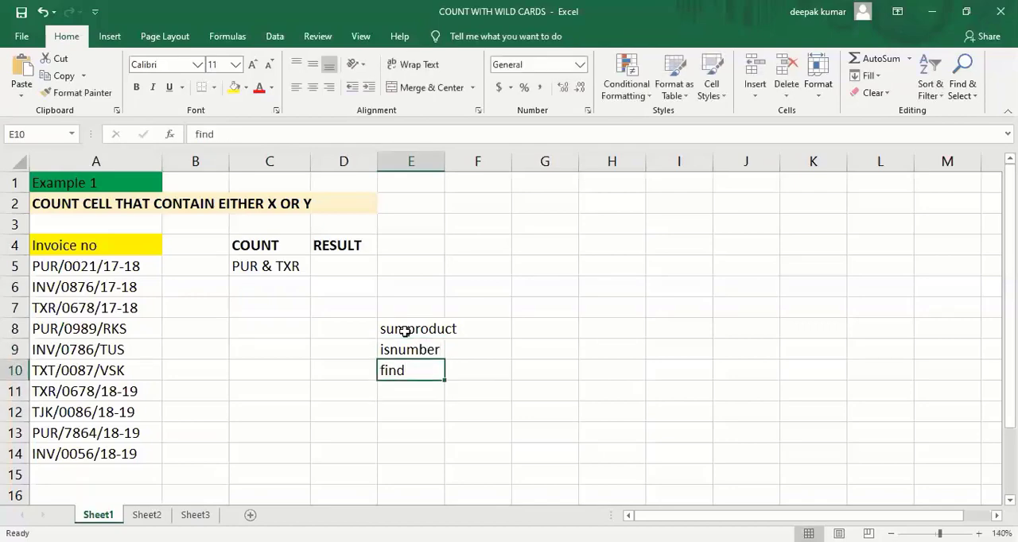
key("Up")
key("Up")
key("Down")
key("Down")
key("Up")
key("Up")
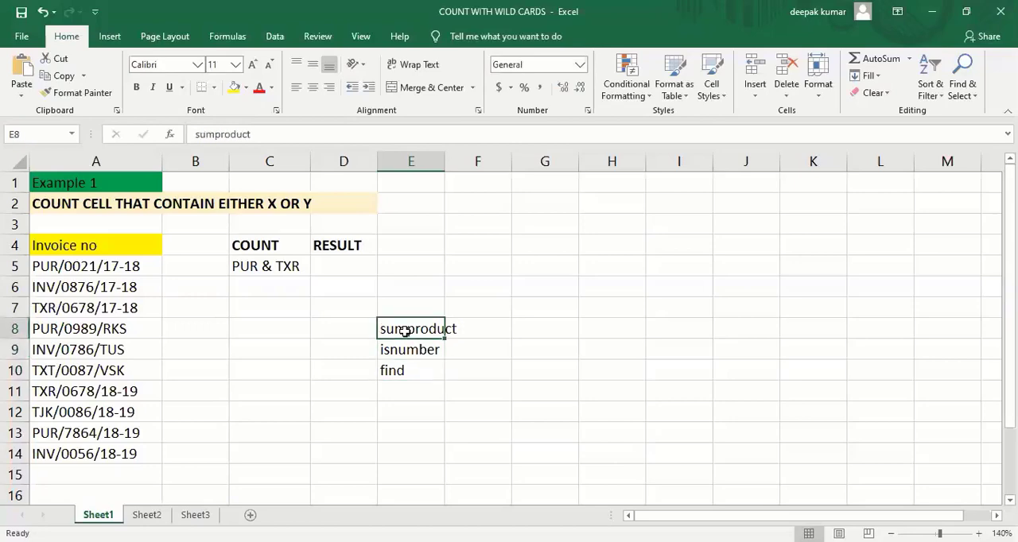
- Start a SUMPRODUCT formula with a double negative in result cell D5, as =SUMPRODUCT(--(
key("Up")
key("Up")
key("Up")
key("Left")
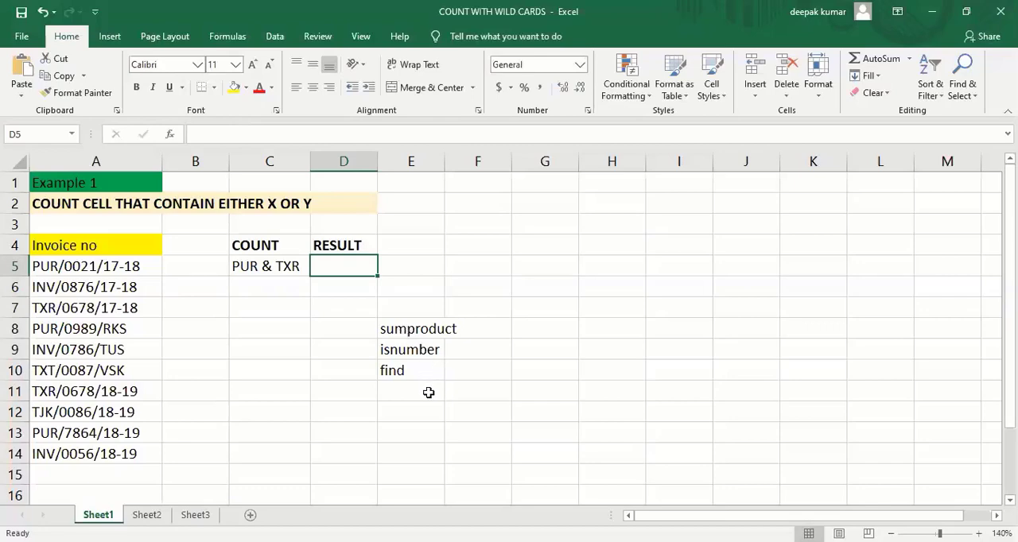
type("=")
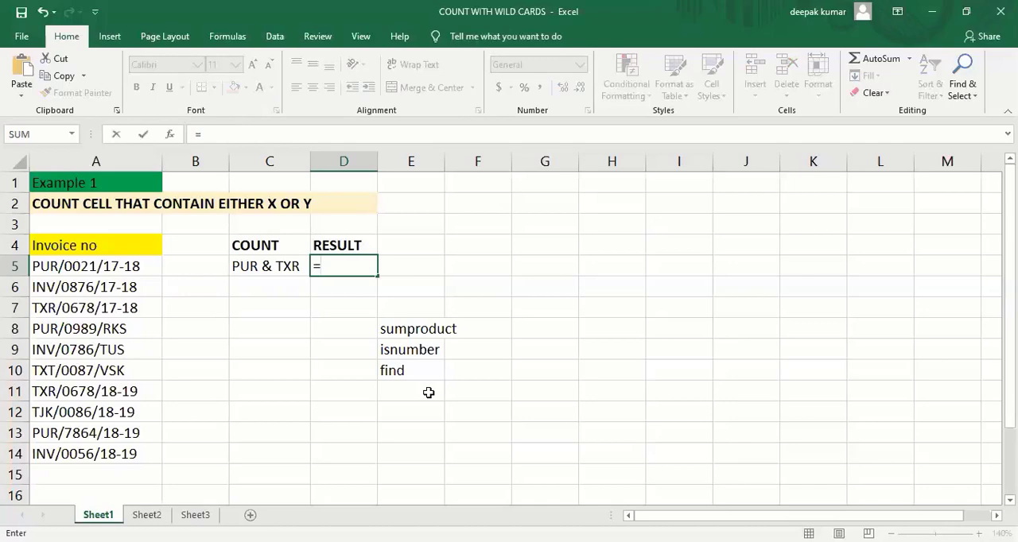
type("sumprodut")
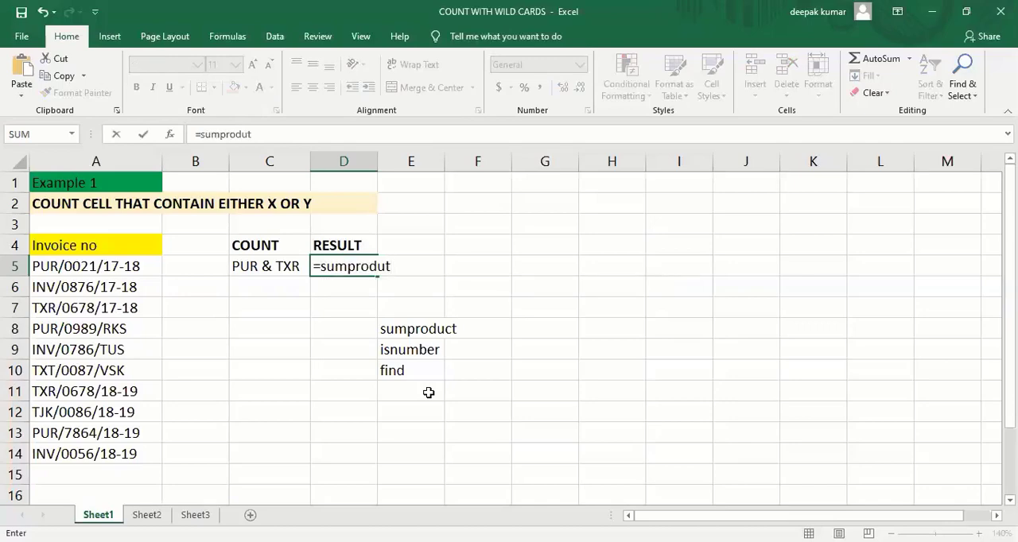
key("BackSpace")
key("BackSpace")
key("BackSpace")
key("Tab")
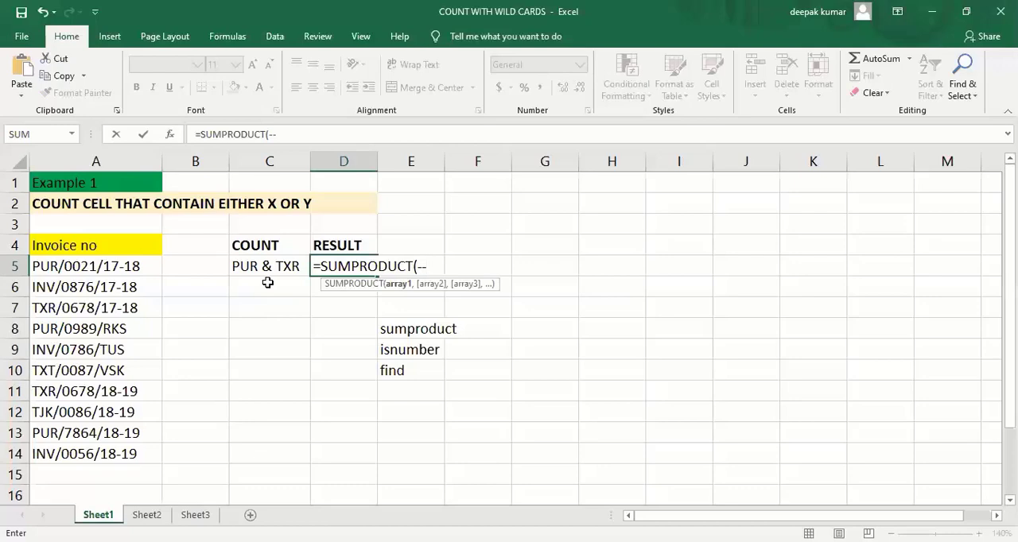
type("(isnumber")
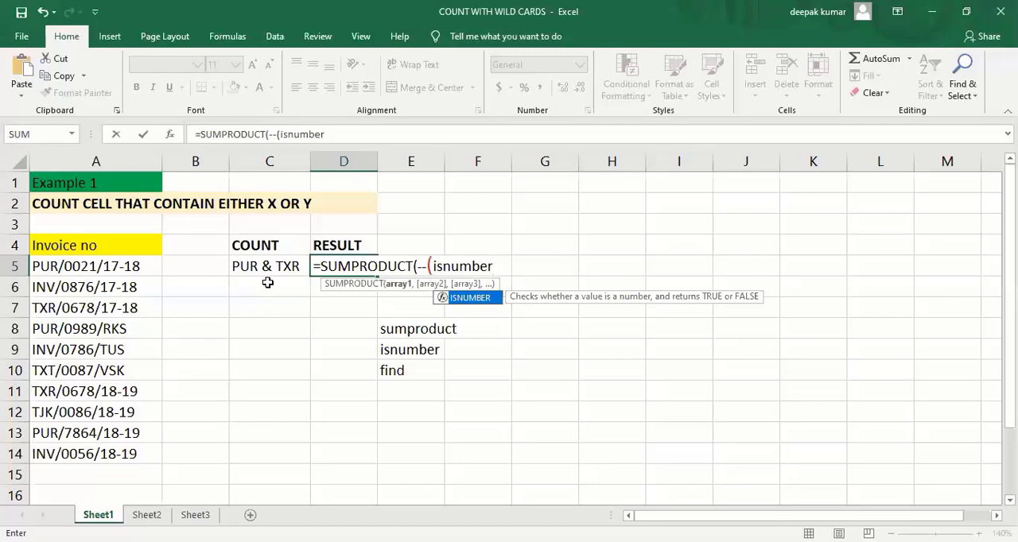
type("(")
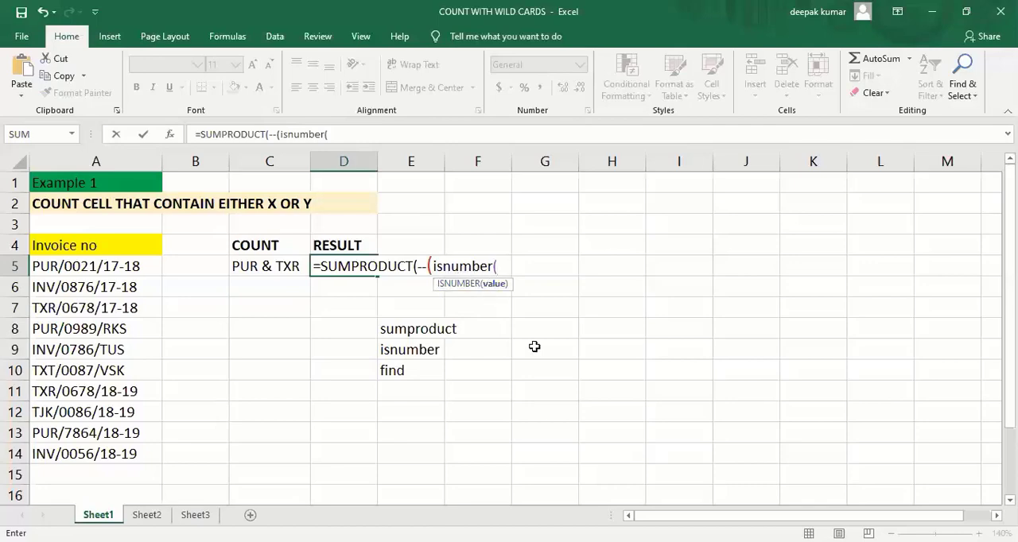
- Add the first condition ISNUMBER(FIND("PUR",A5:A14)) to the formula, searching the invoice numbers for PUR
type("find")
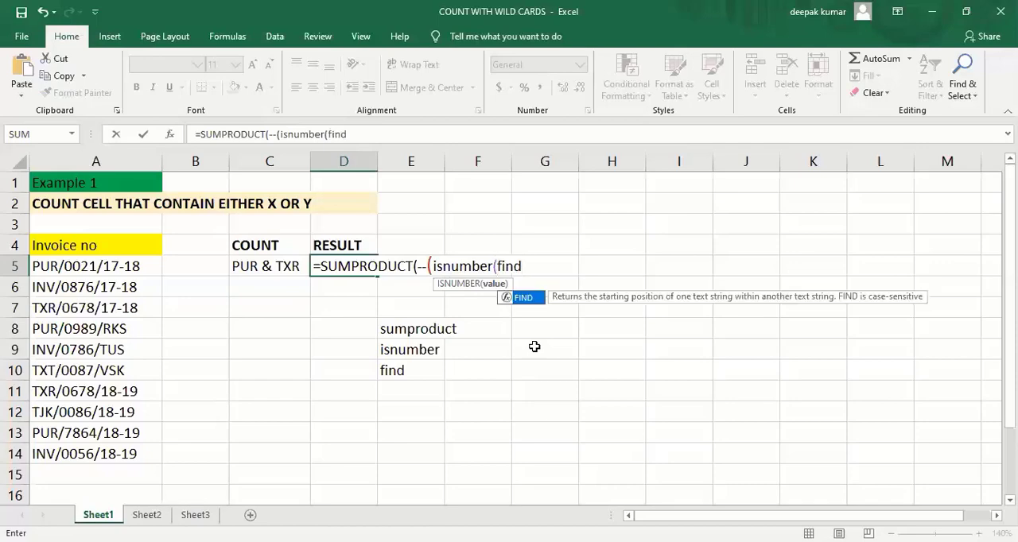
type("(")
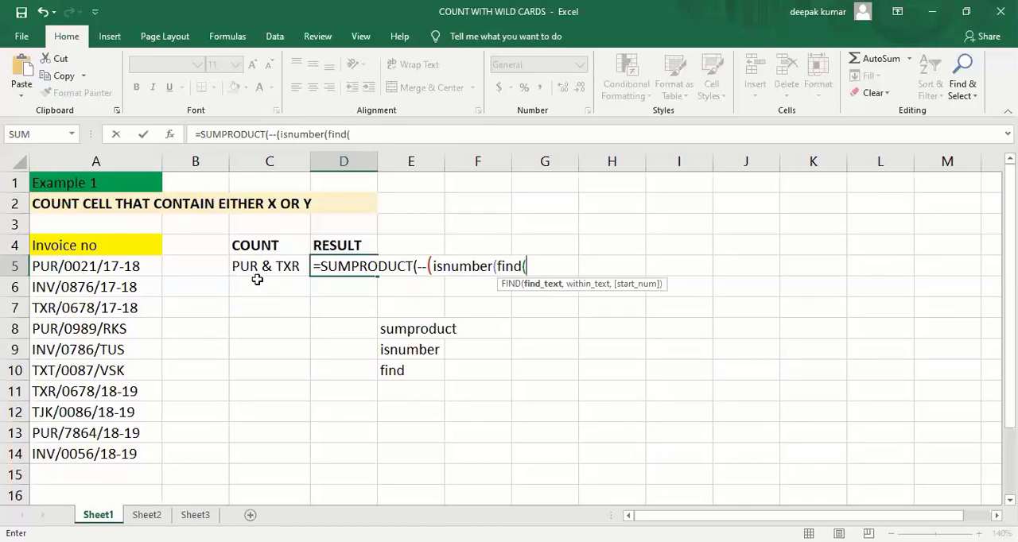
type("\"PUR\",")
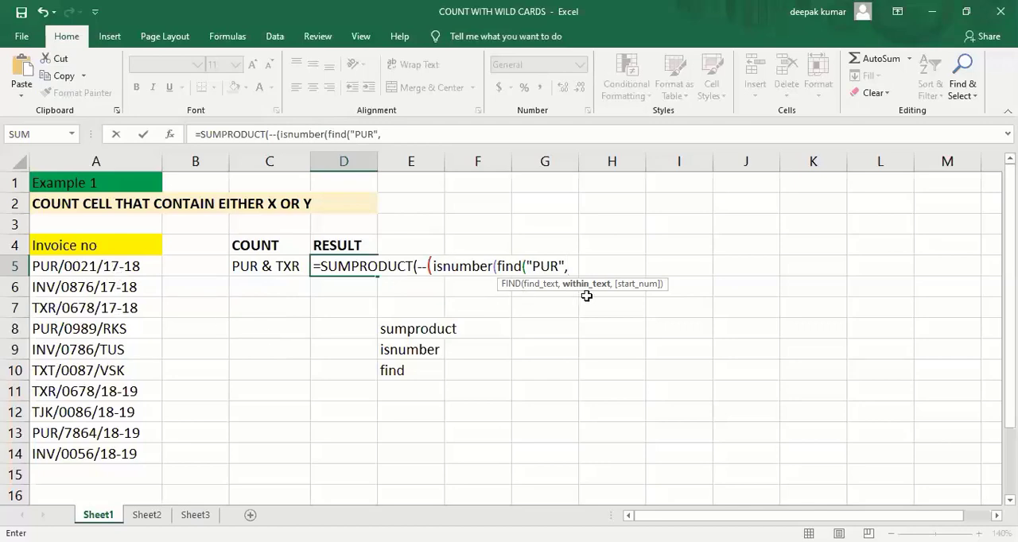
left_click(97, 269)
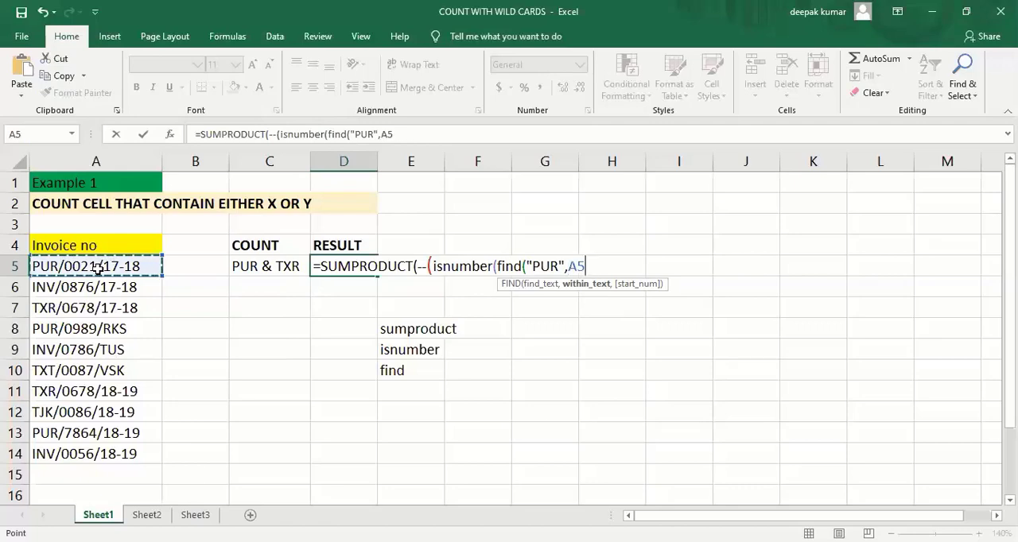
key("ctrl+shift+Down")
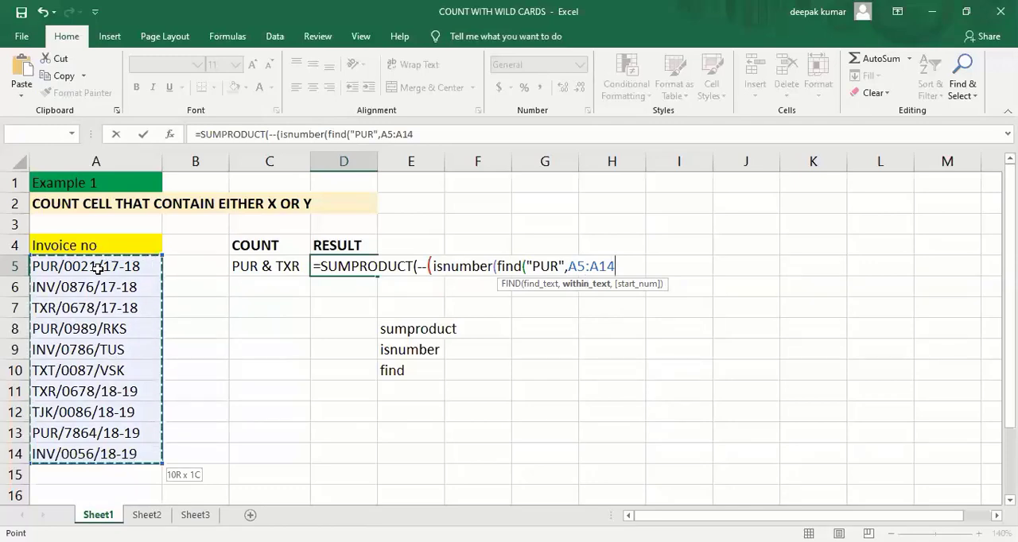
type(")")
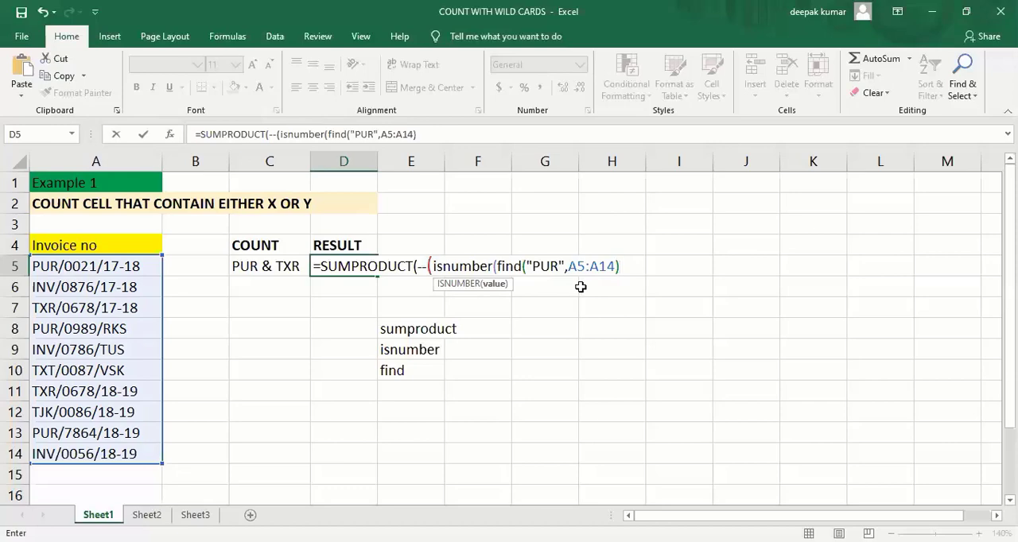
type(")")
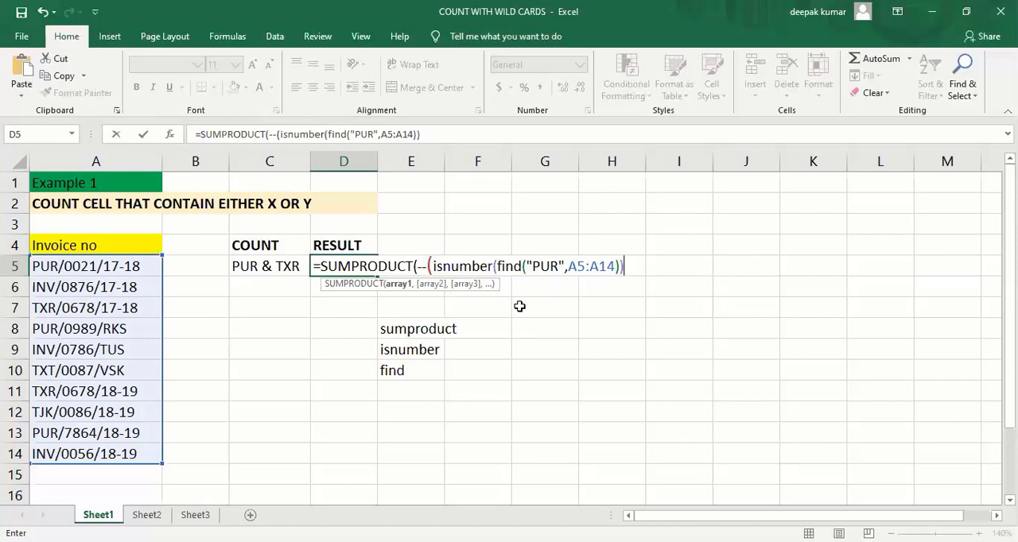
- Add a second condition to the formula, +ISNUMBER(FIND("TXR",A5:A14)), searching the same invoice numbers for TXR
type("+ISNUMBER")
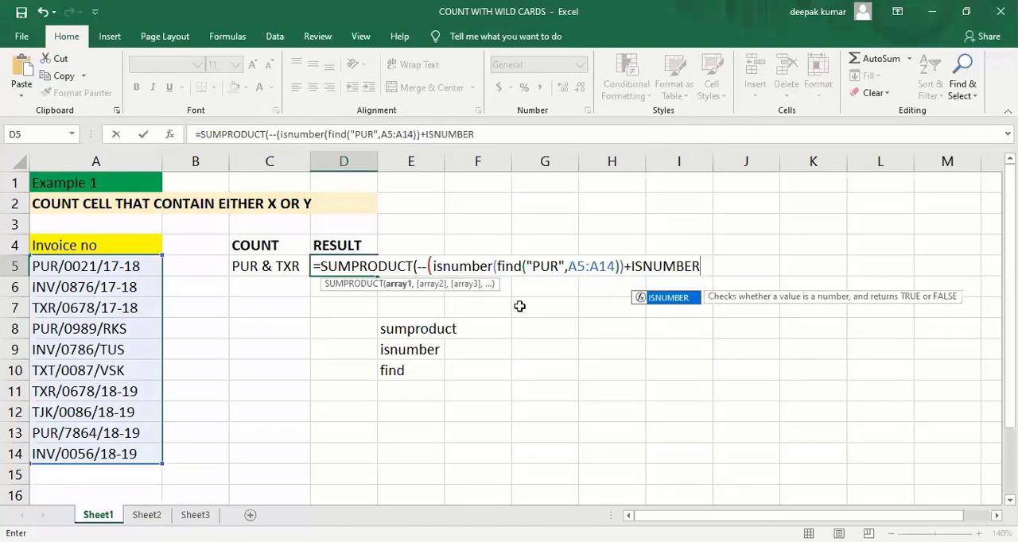
type("(")
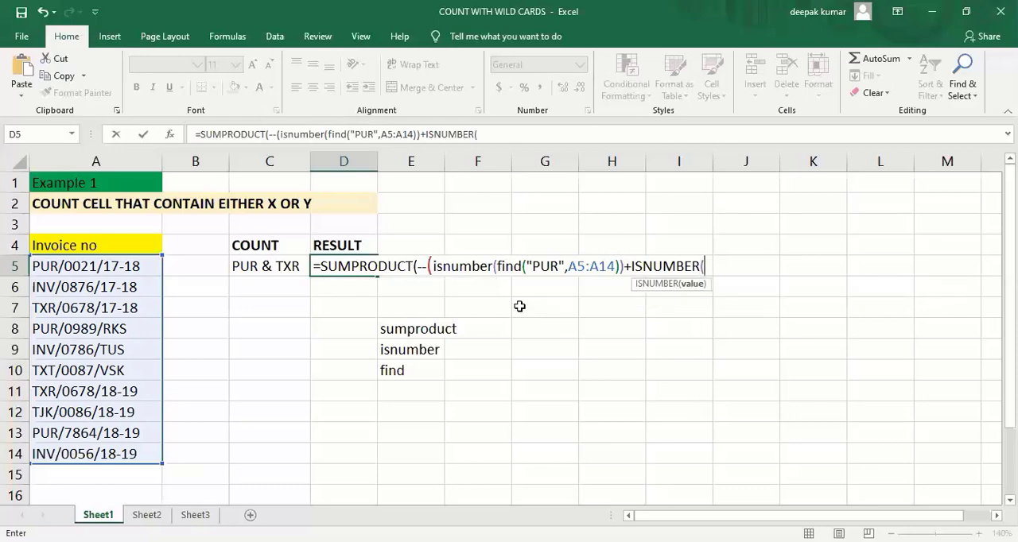
type("FIND")
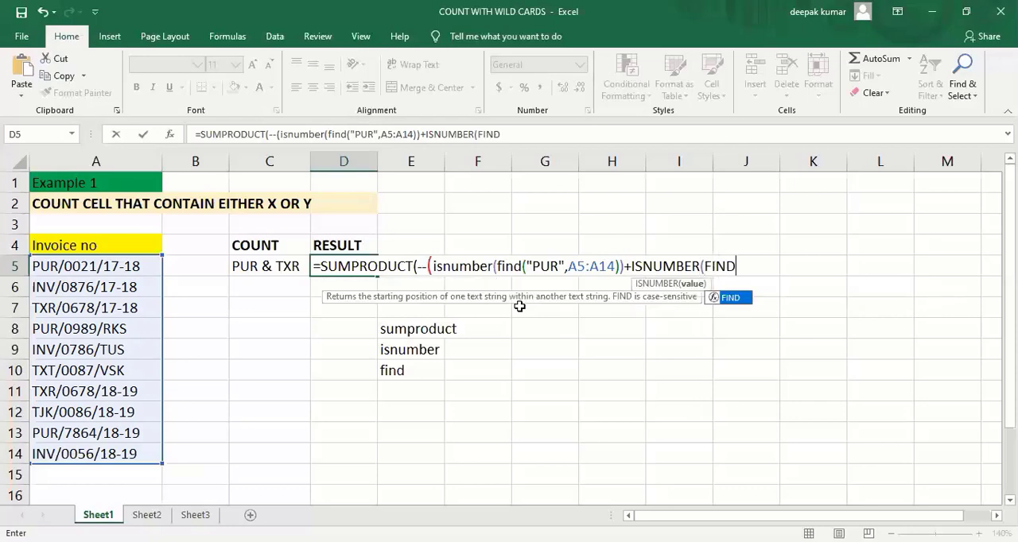
type("(")
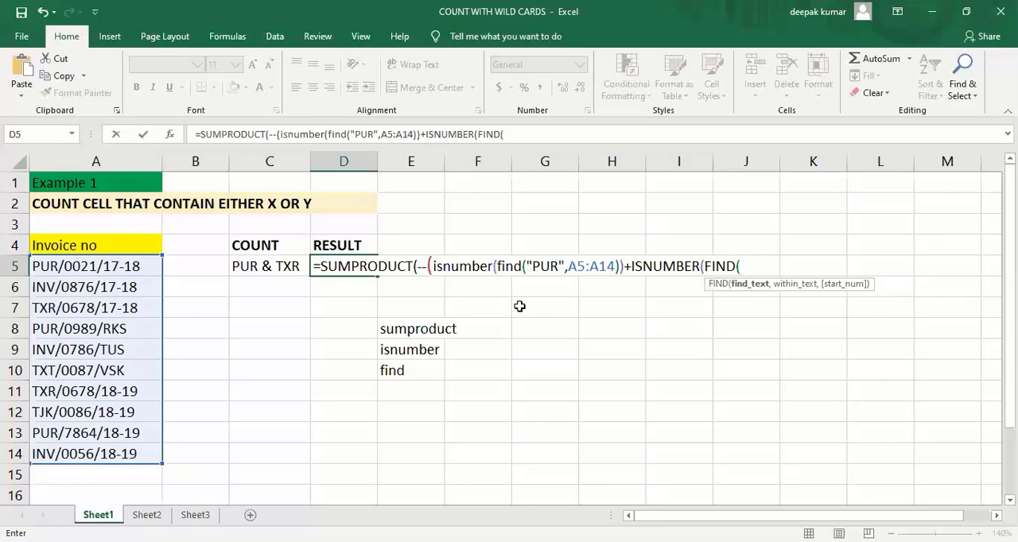
type("\"TXR\",")
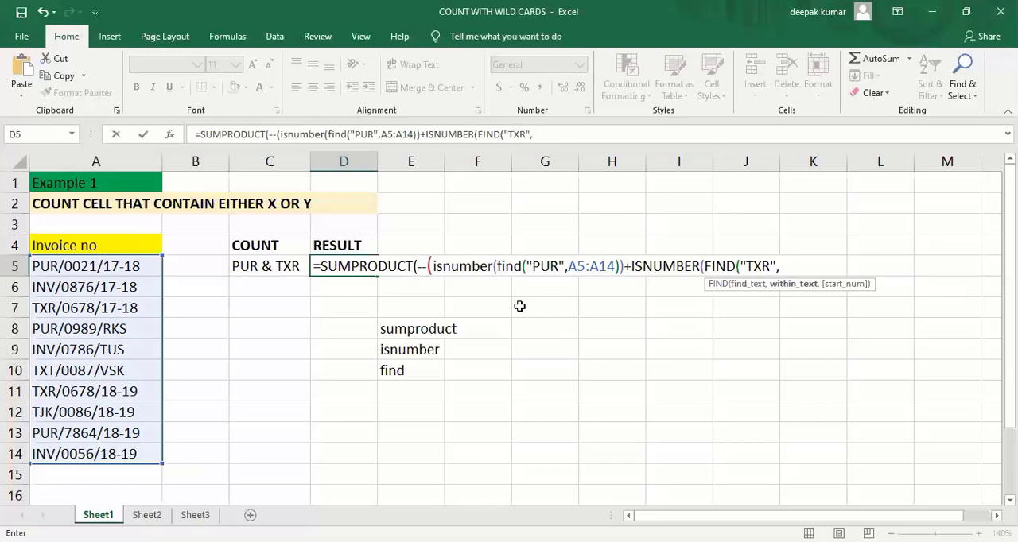
left_click(99, 267)
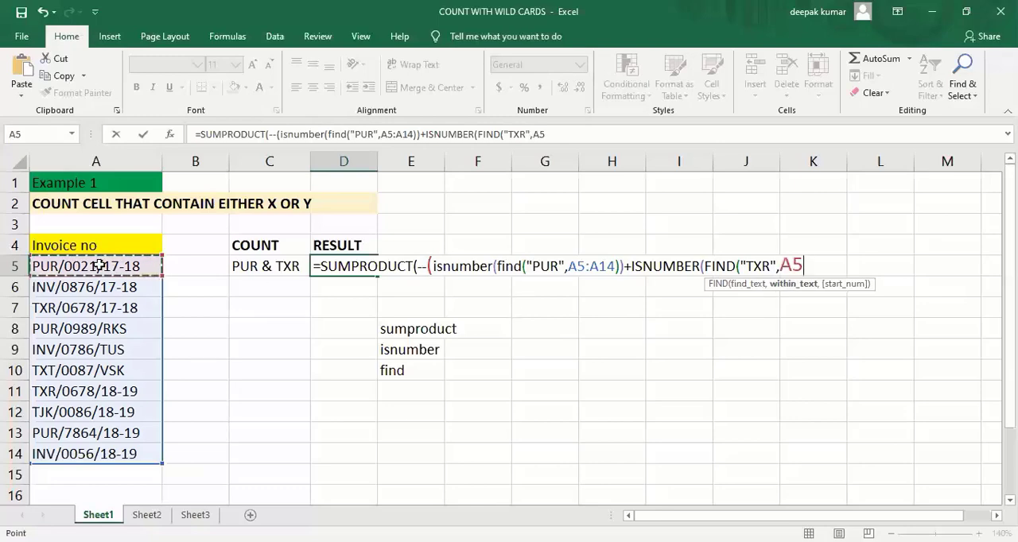
key("ctrl+shift+Down")
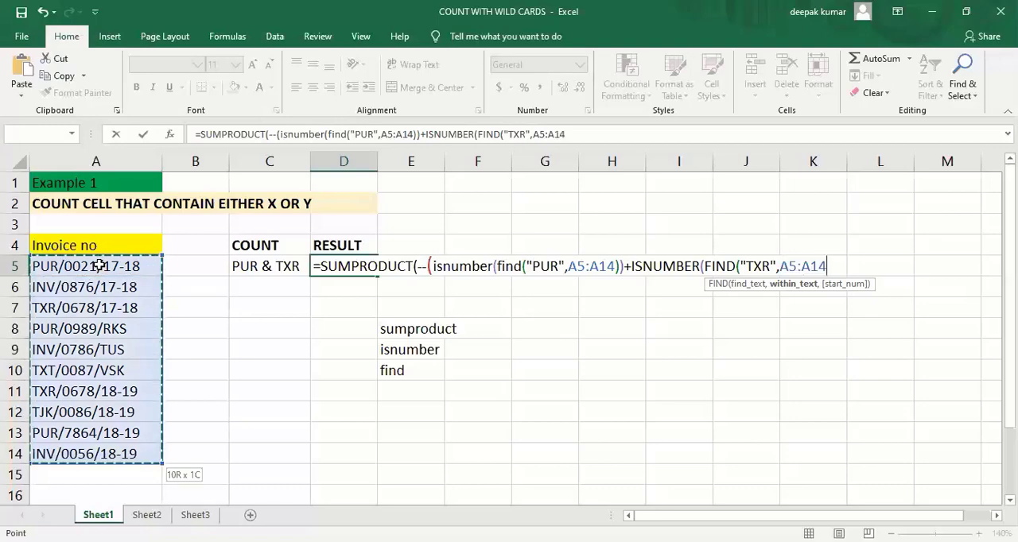
type(")")
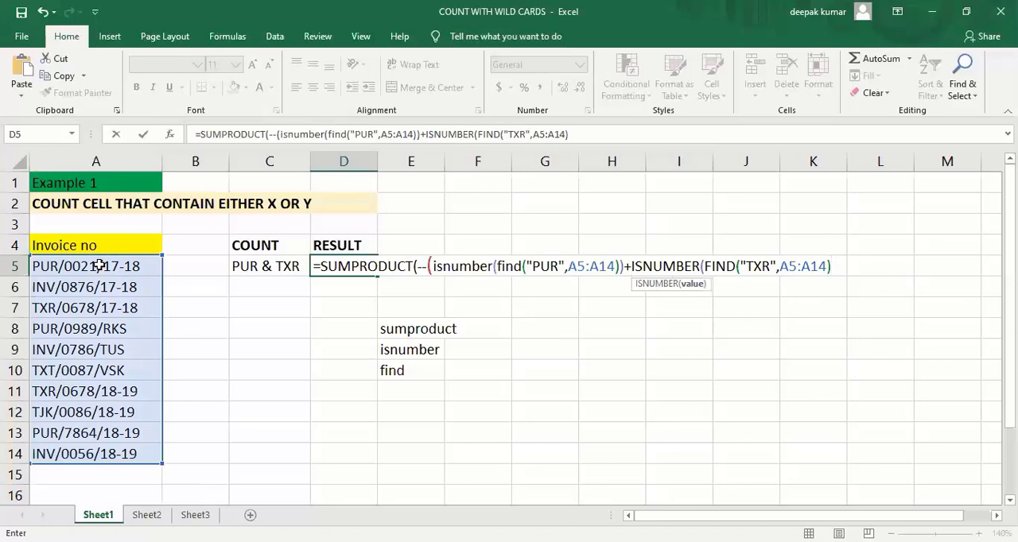
type(")")
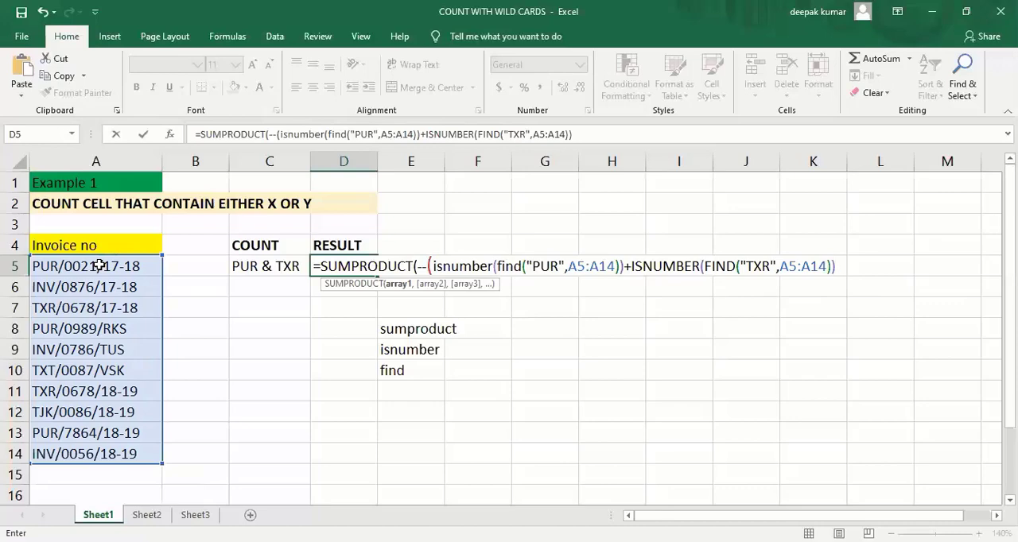
- Finish the D5 formula with the comparison >0 and both closing parentheses, enter it, and reselect the cell
type(">0")
type("))")
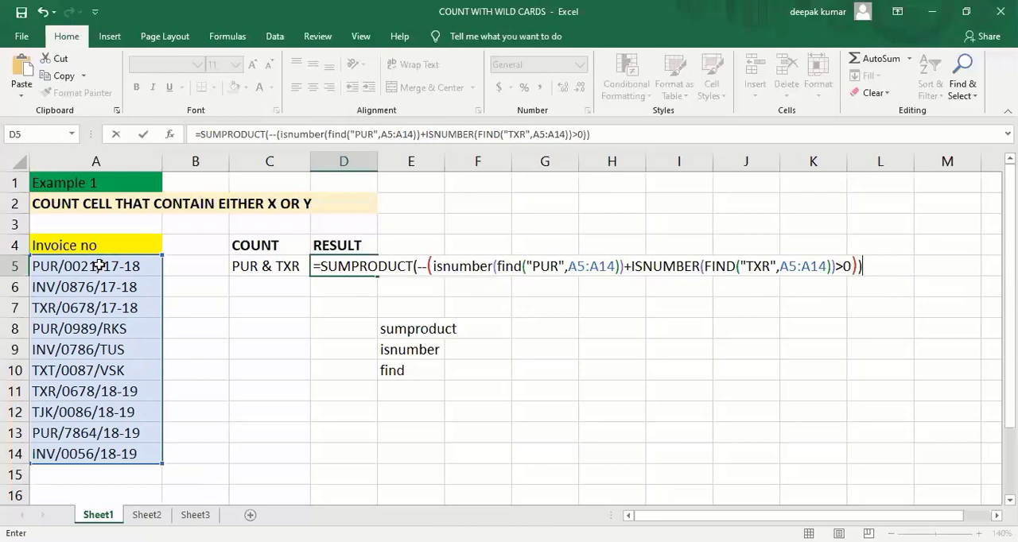
key("Return")
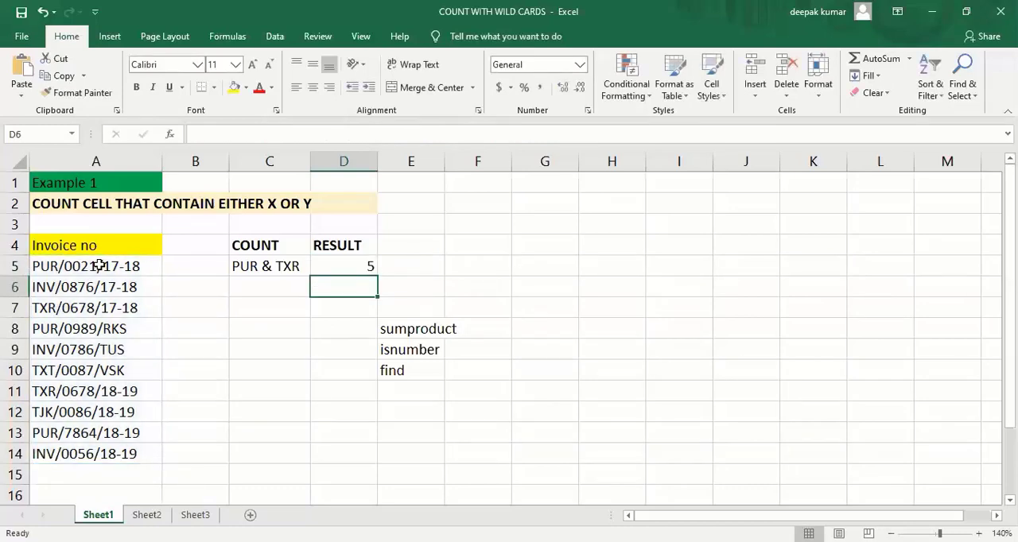
left_click(348, 269)
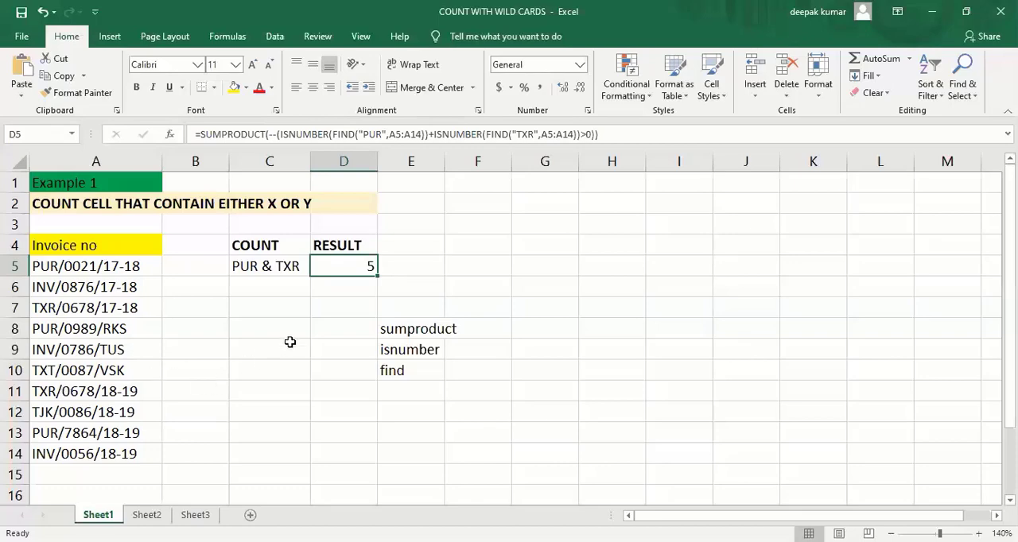
left_click(476, 280)
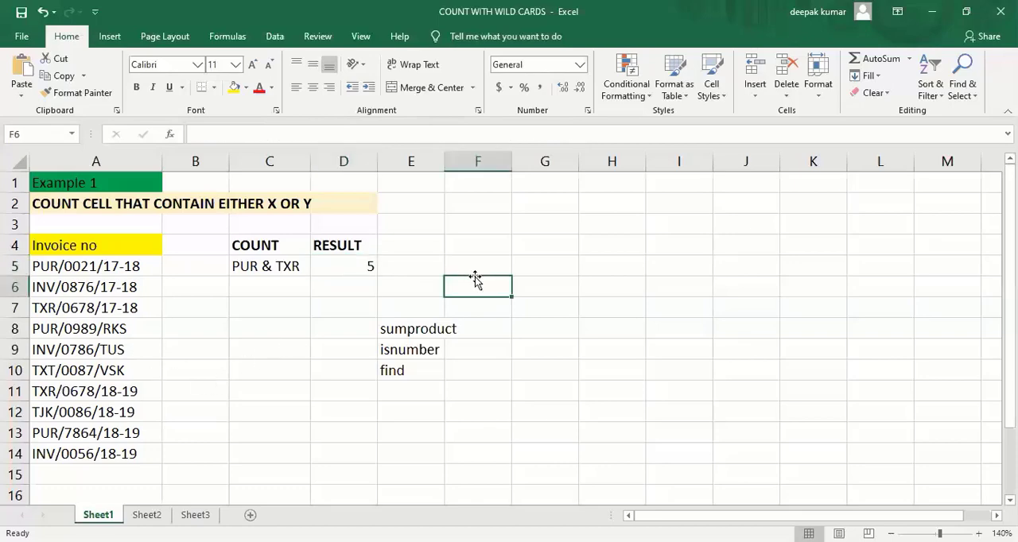
left_click(348, 269)
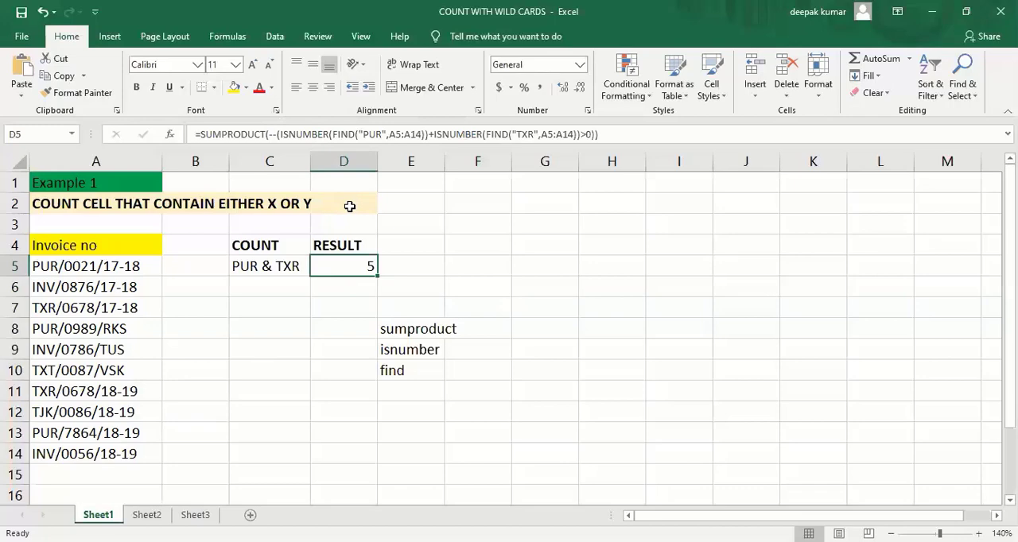
left_click(308, 309)
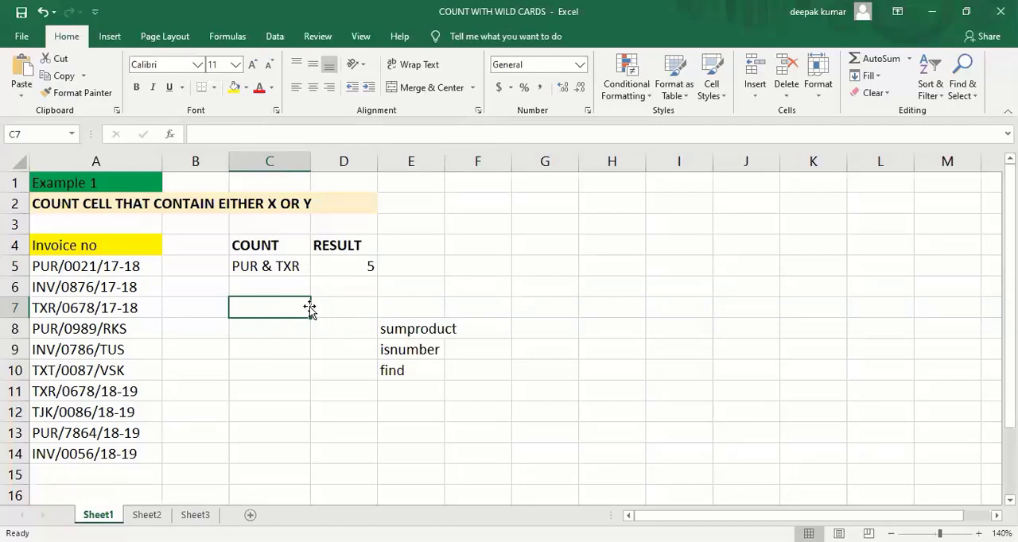
left_click(289, 364)
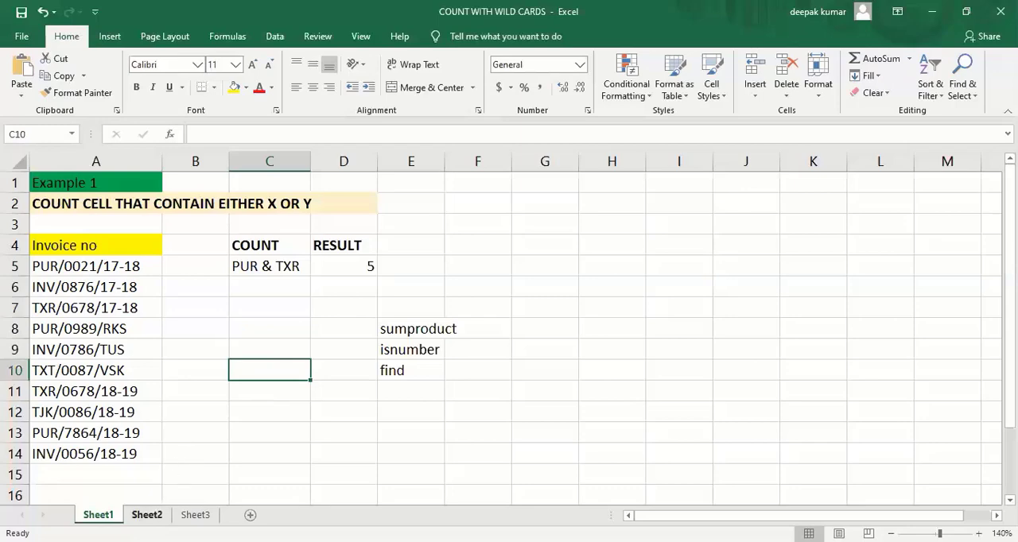
- On Sheet2, note the wildcard characters below the target table: * in cell E12 and ? in cell E13
left_click(146, 515)
left_click(237, 391)
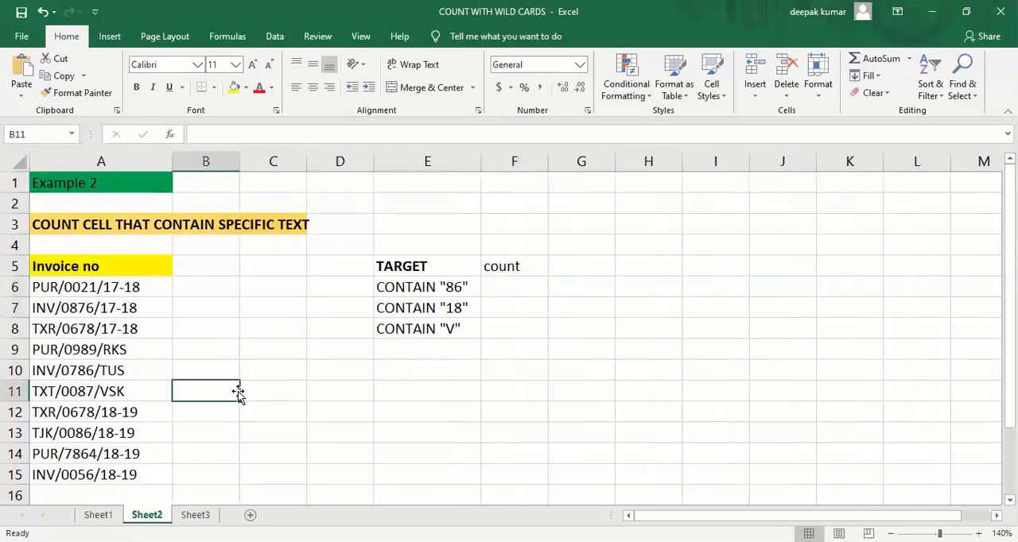
left_click(282, 367)
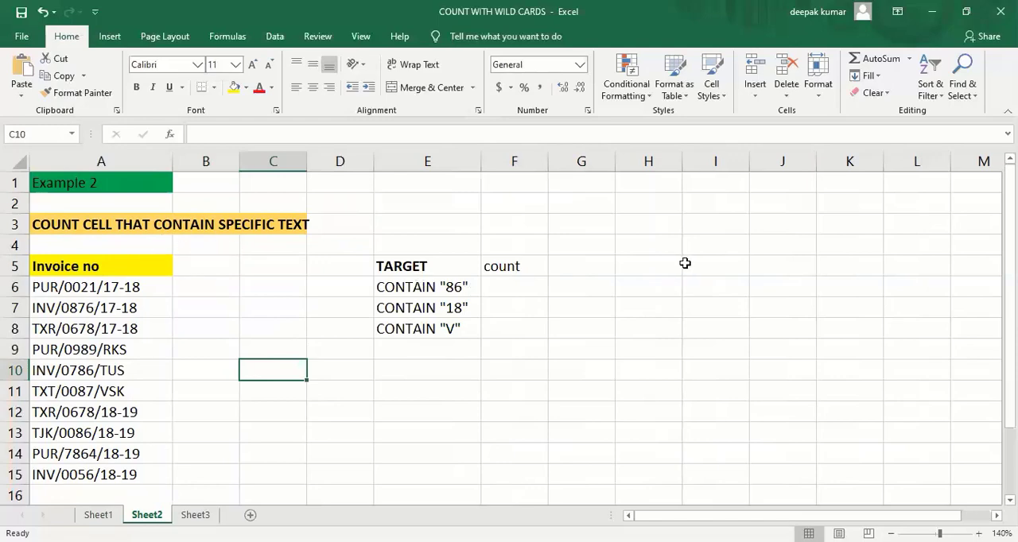
left_click(650, 253)
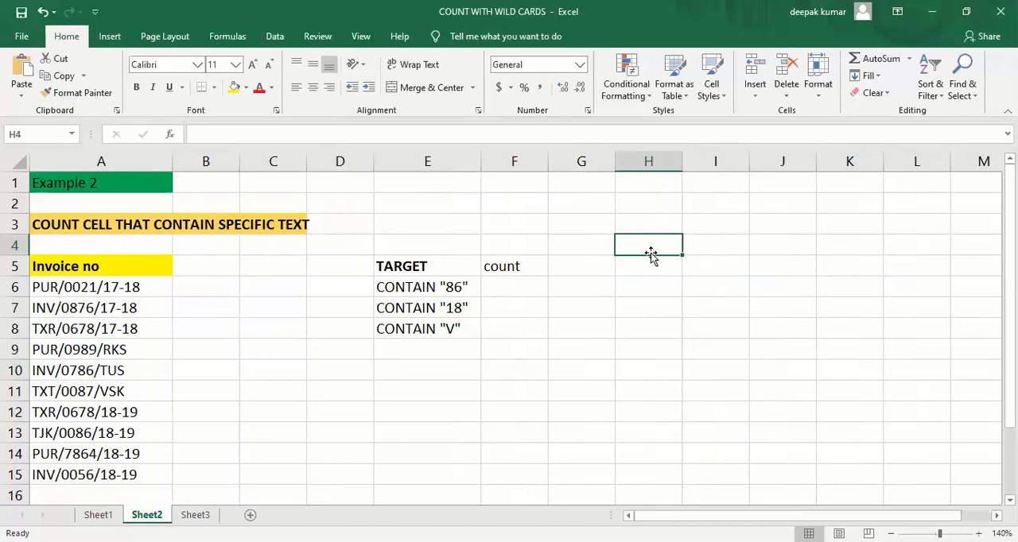
left_click(440, 406)
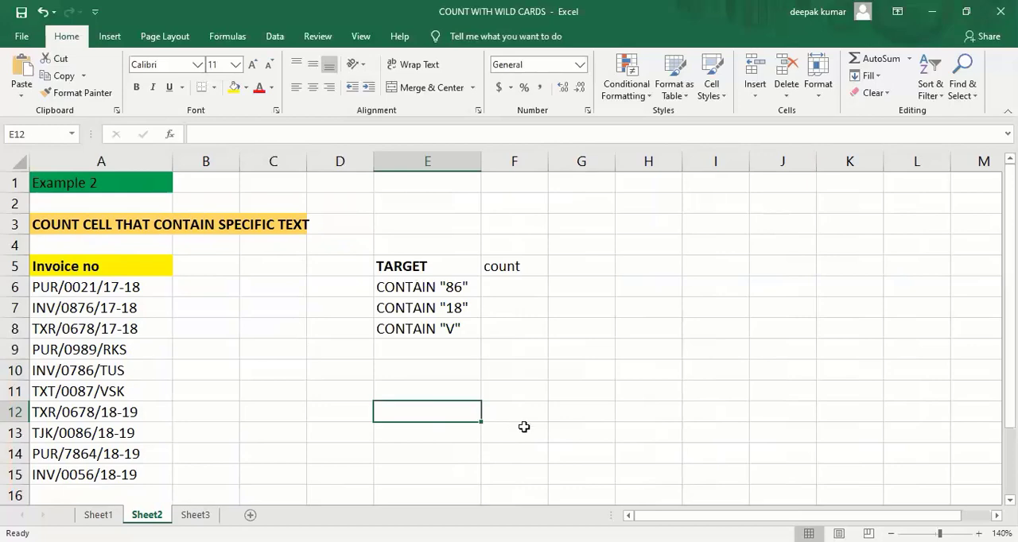
type("*")
key("Return")
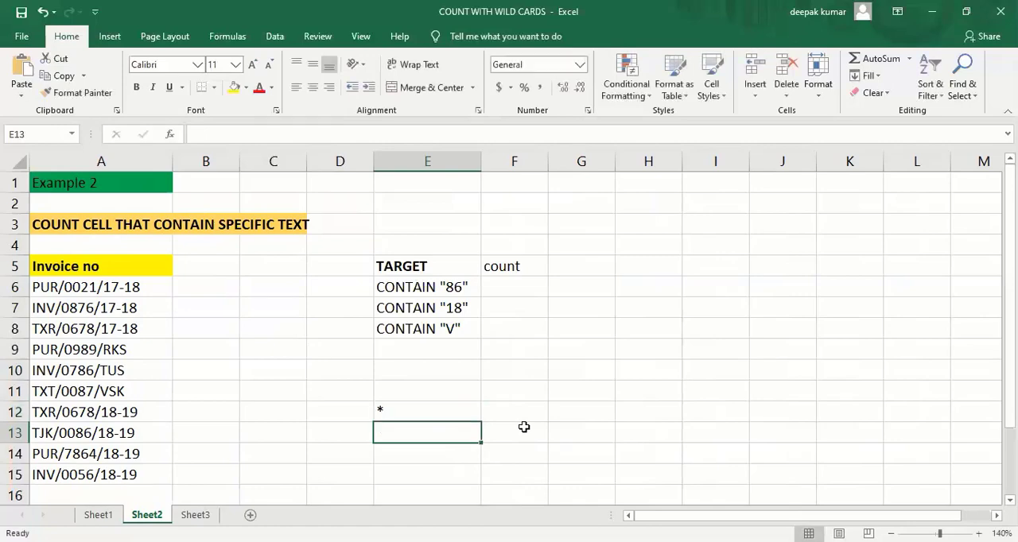
type("?")
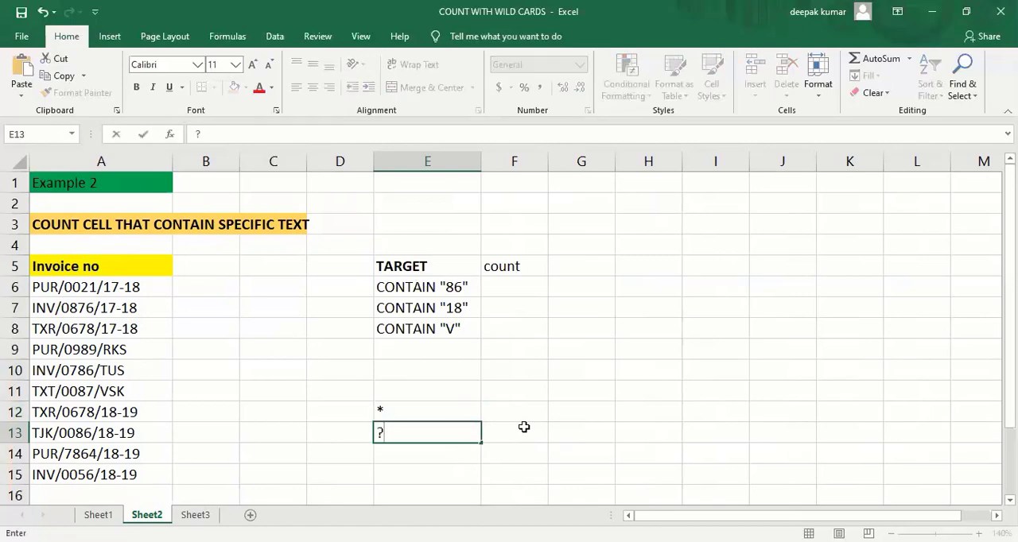
key("Return")
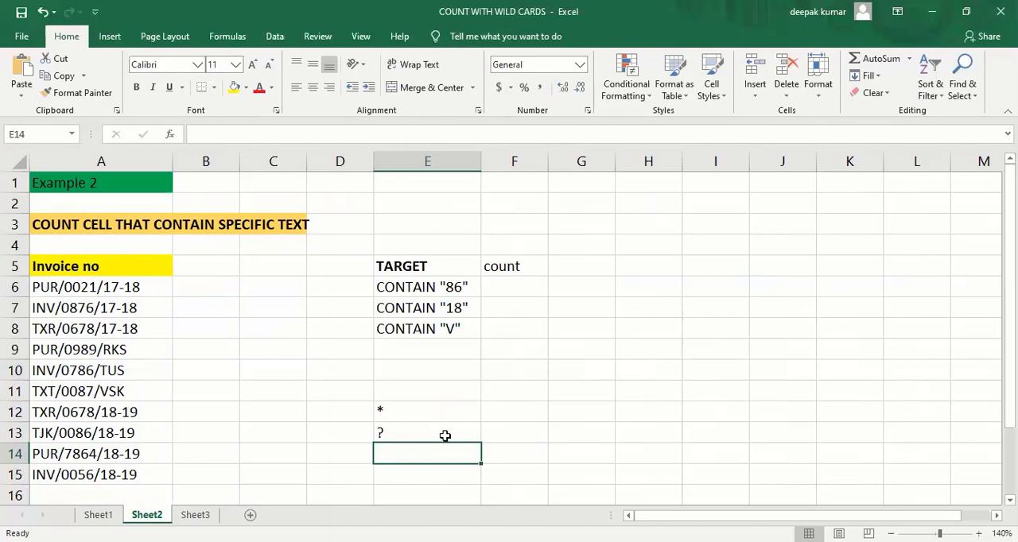
- Enter R* in cell G12 as an example of the asterisk wildcard
left_click(393, 414)
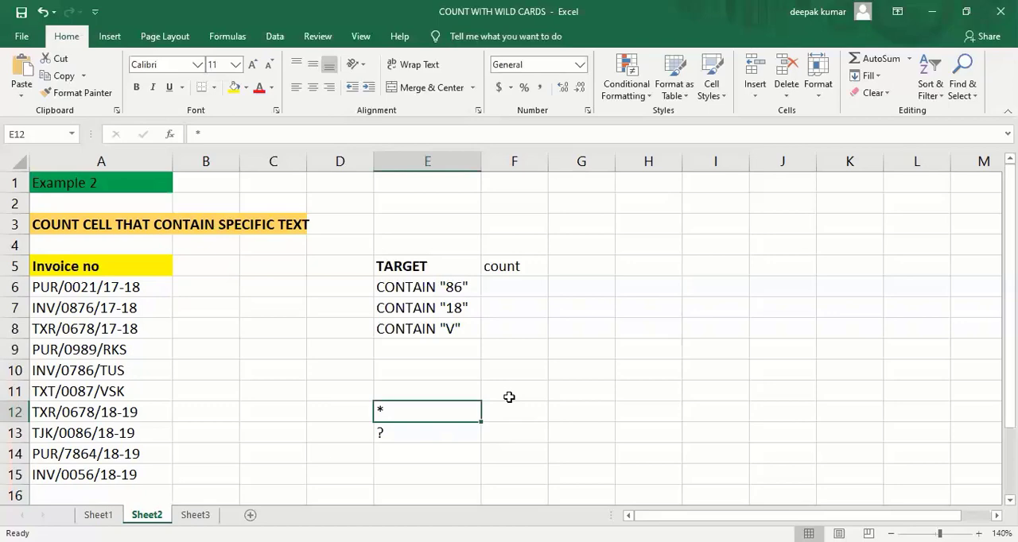
left_click(571, 412)
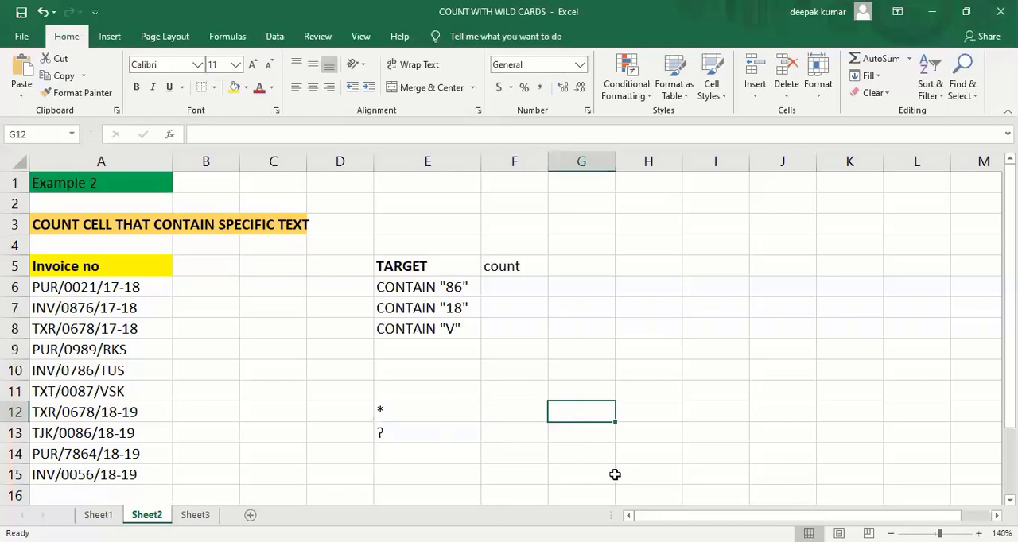
type("r")
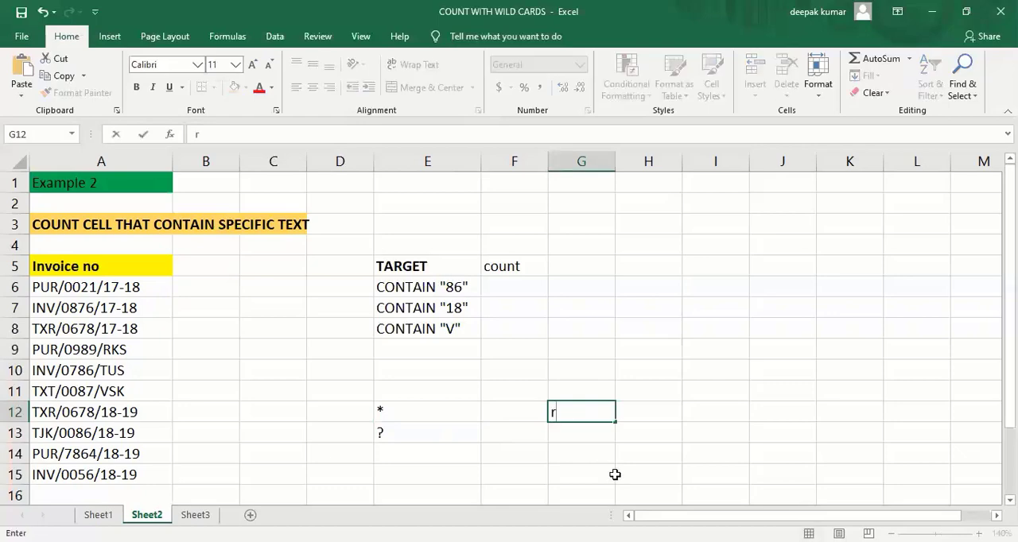
key("BackSpace")
type("R*")
left_click(593, 439)
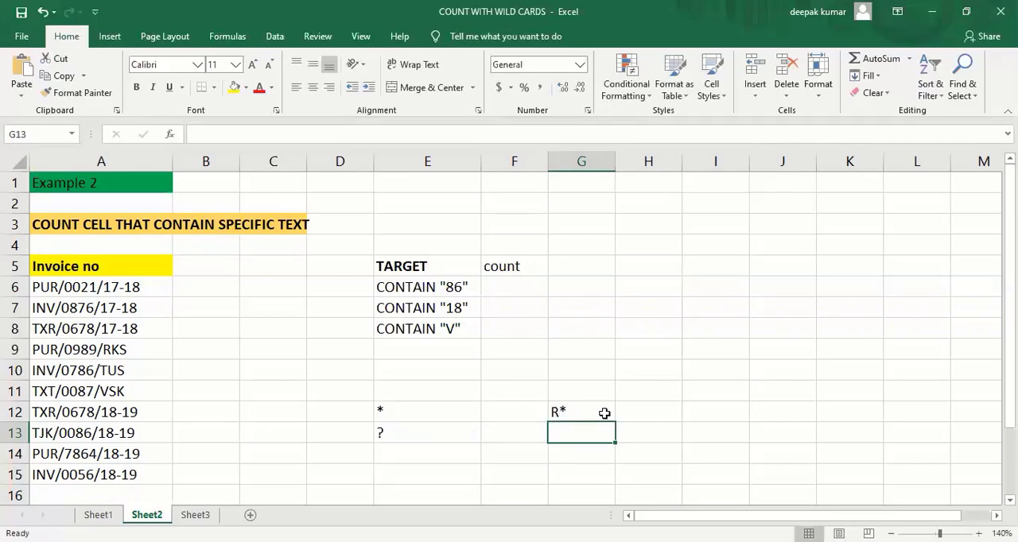
- Enter RA? in cell G13 as an example of the question mark wildcard
left_click(409, 435)
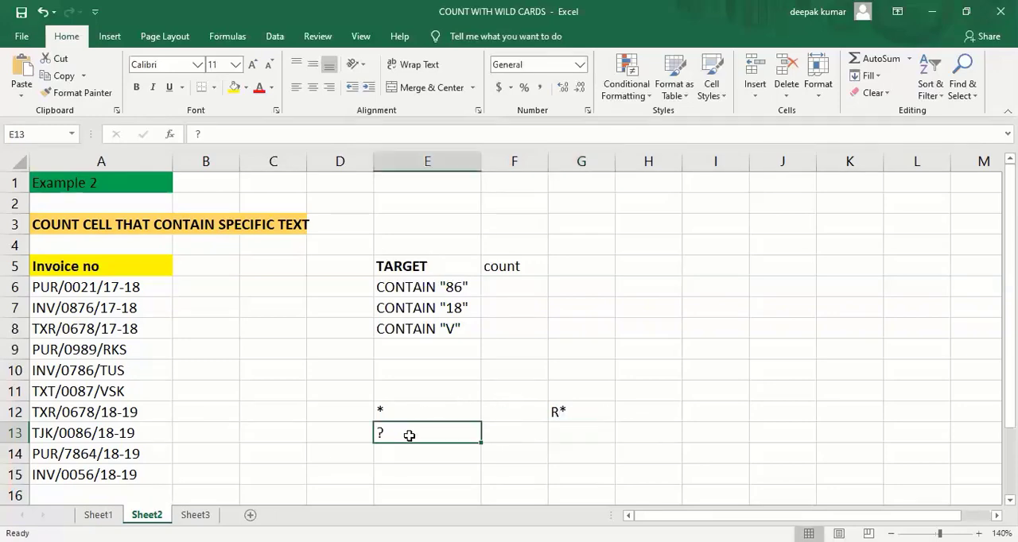
left_click(562, 437)
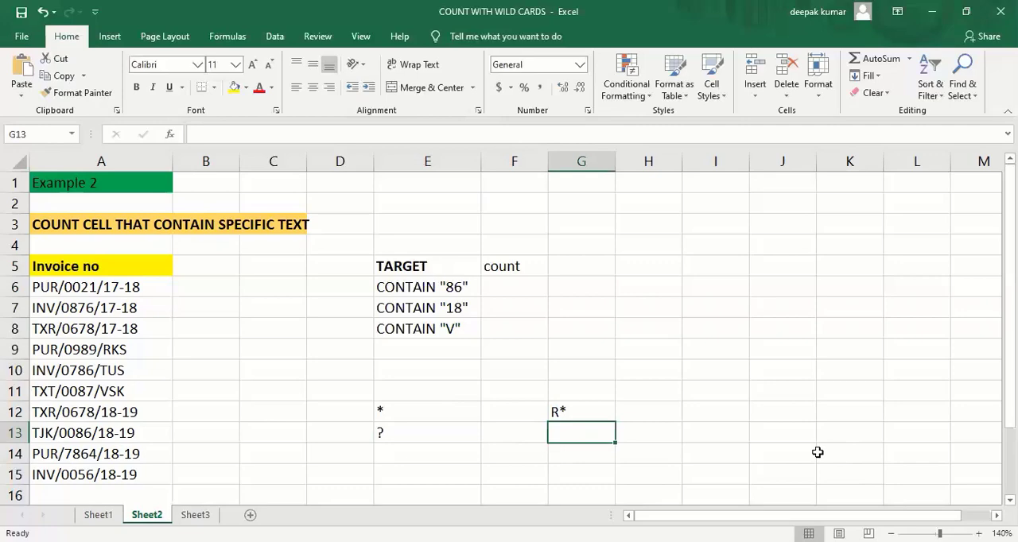
type("R")
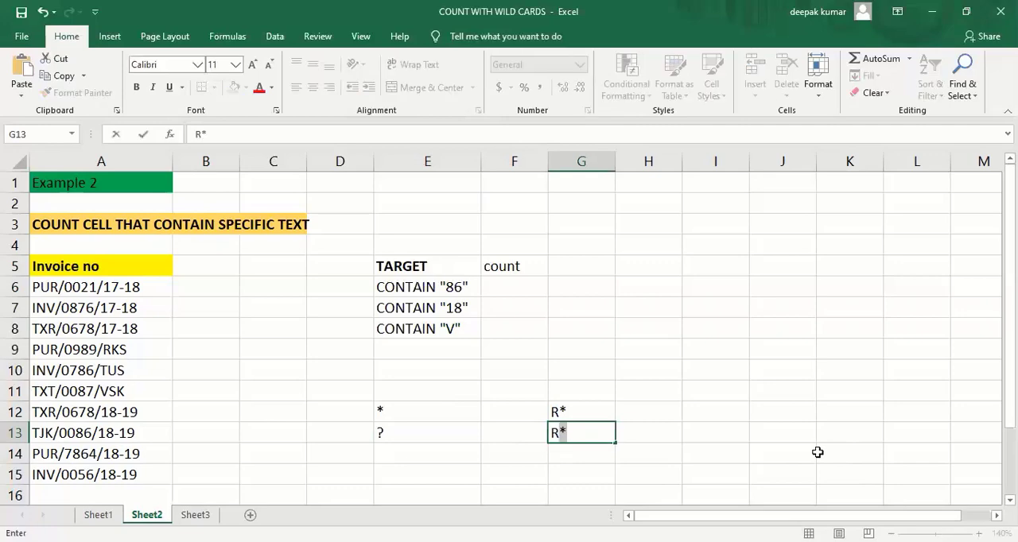
type("A?")
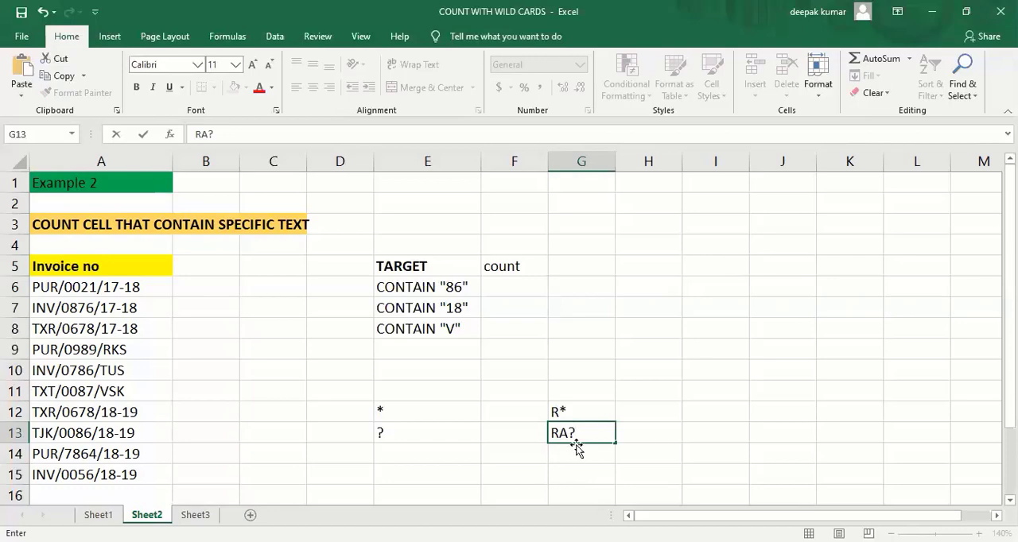
left_click(634, 430)
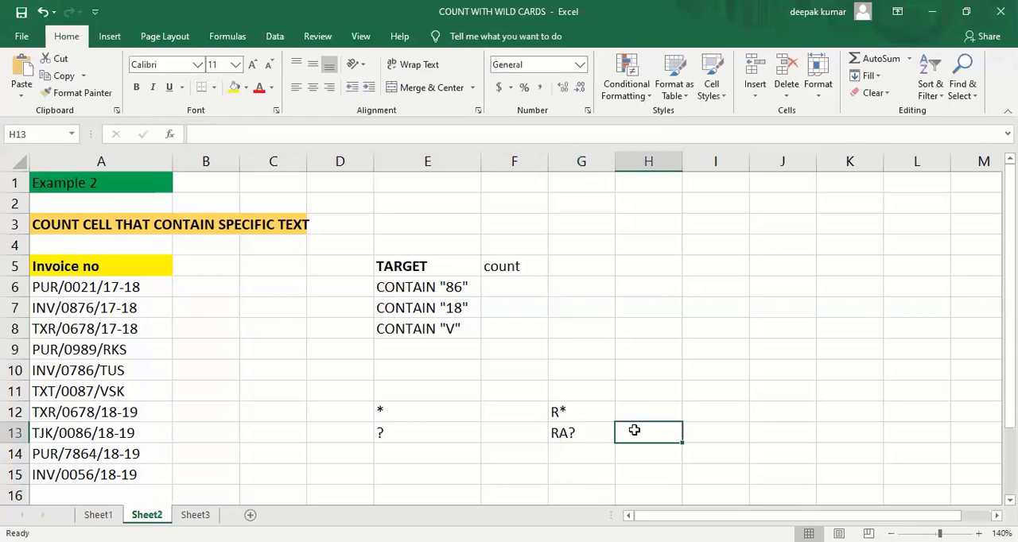
left_click(563, 433)
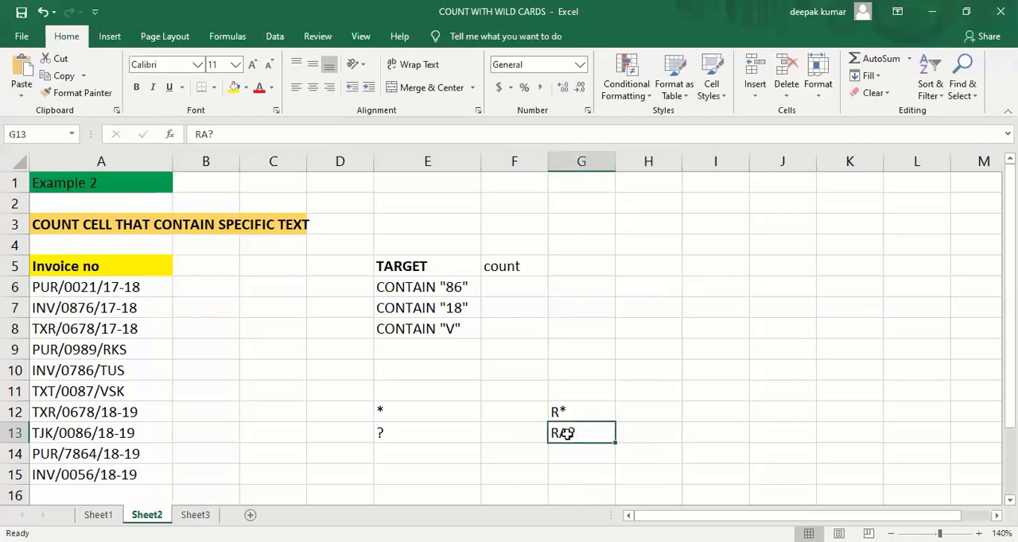
left_click(433, 408)
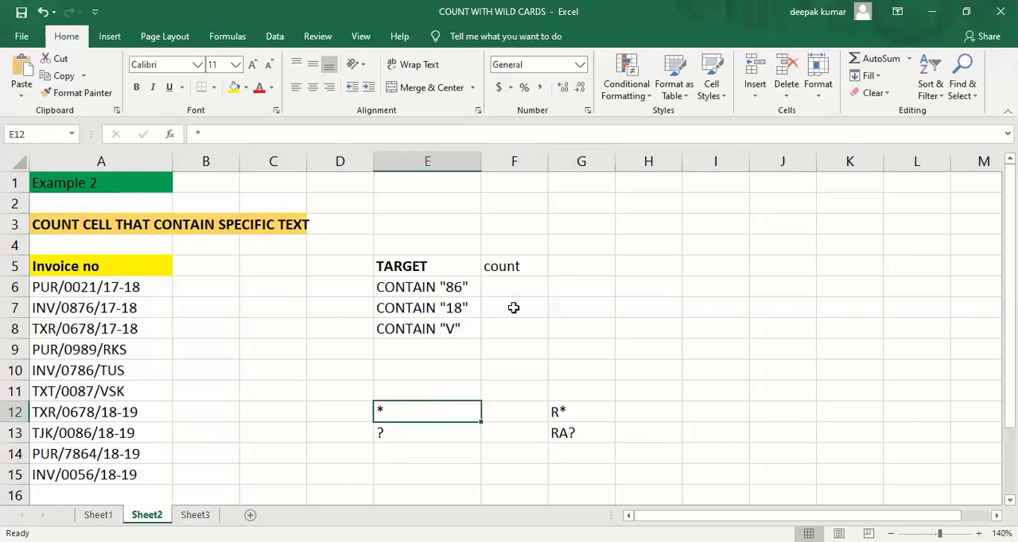
- Start a COUNTIF formula in count cell F6 with the invoice numbers A6:A15 as its range
left_click(518, 282)
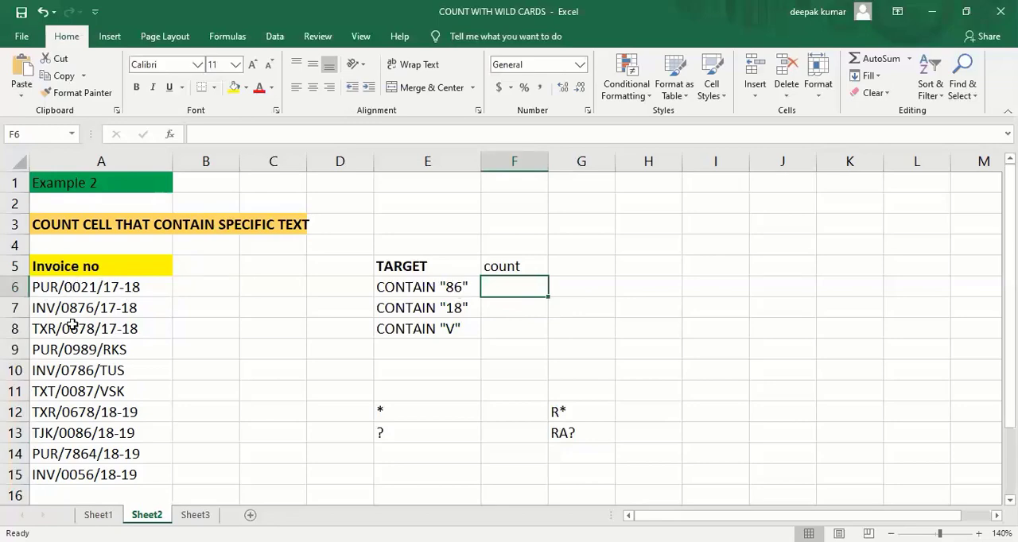
left_click(223, 315)
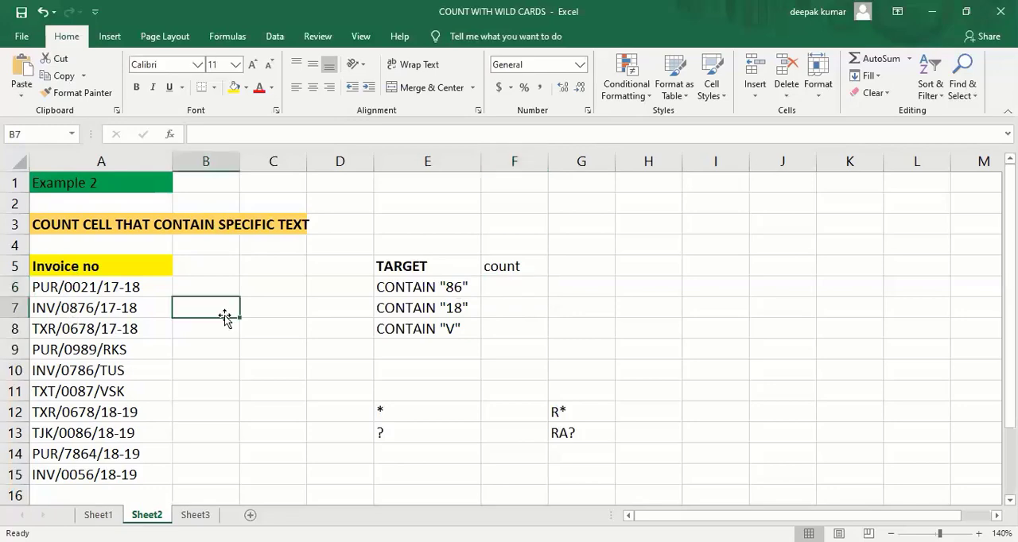
left_click(502, 289)
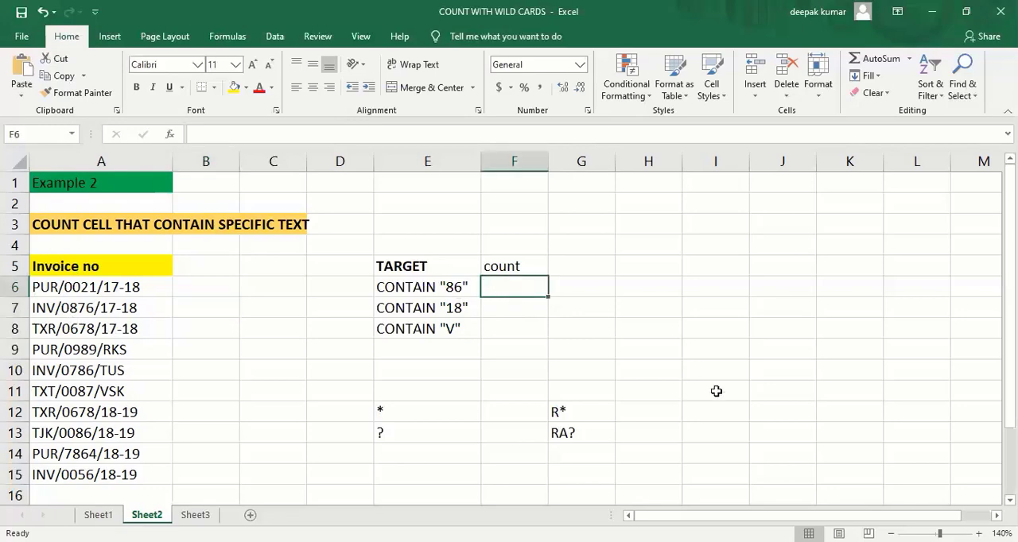
type("=")
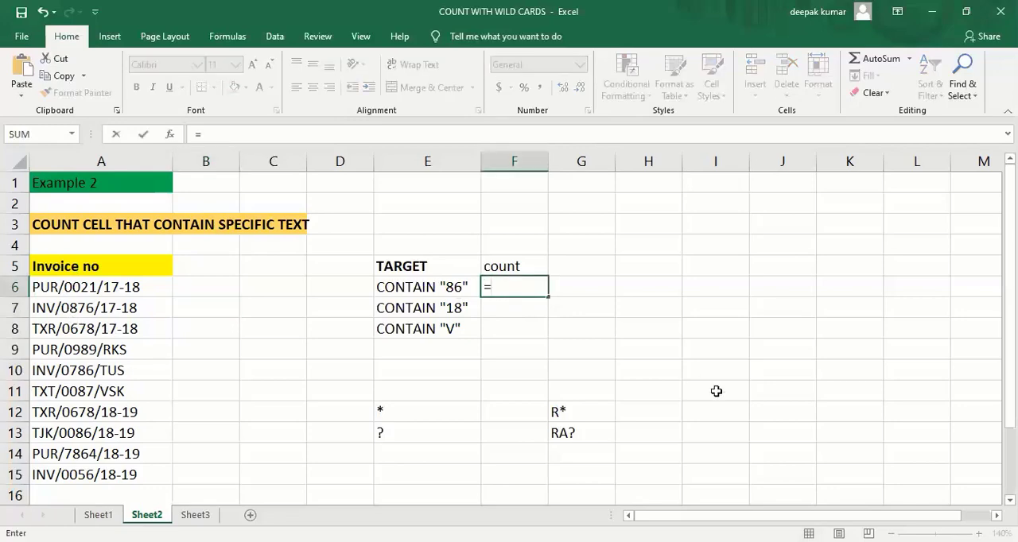
type("COUNTIF")
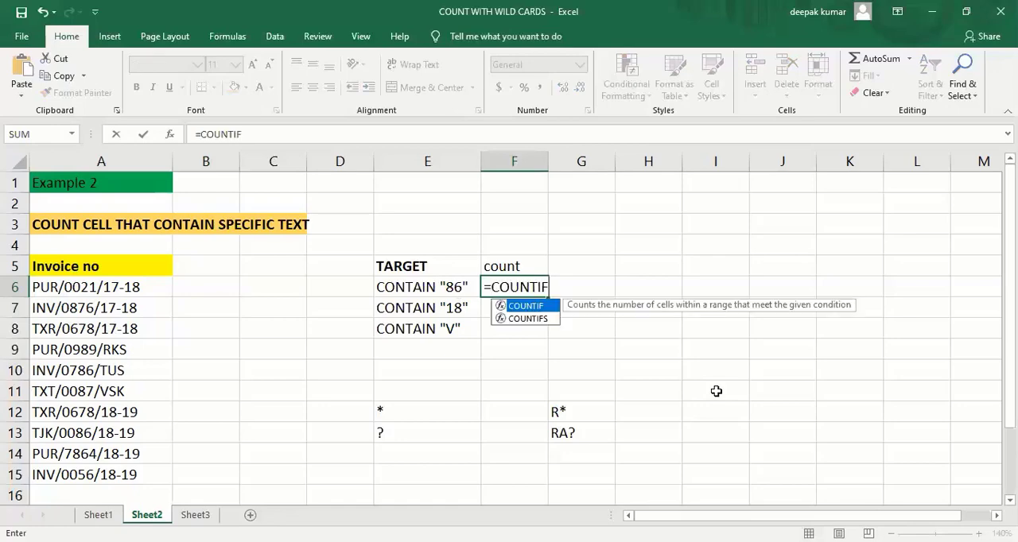
type("(")
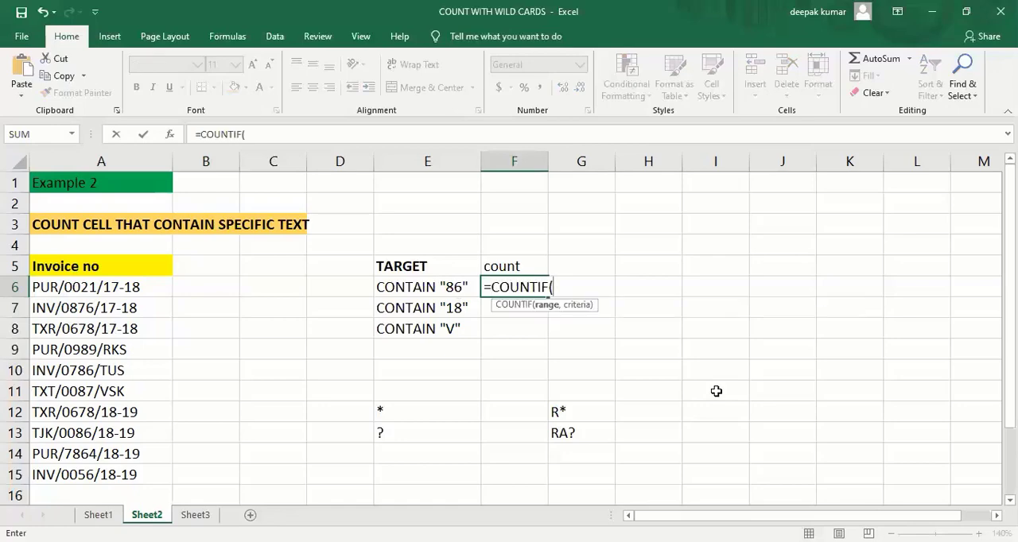
left_click(123, 291)
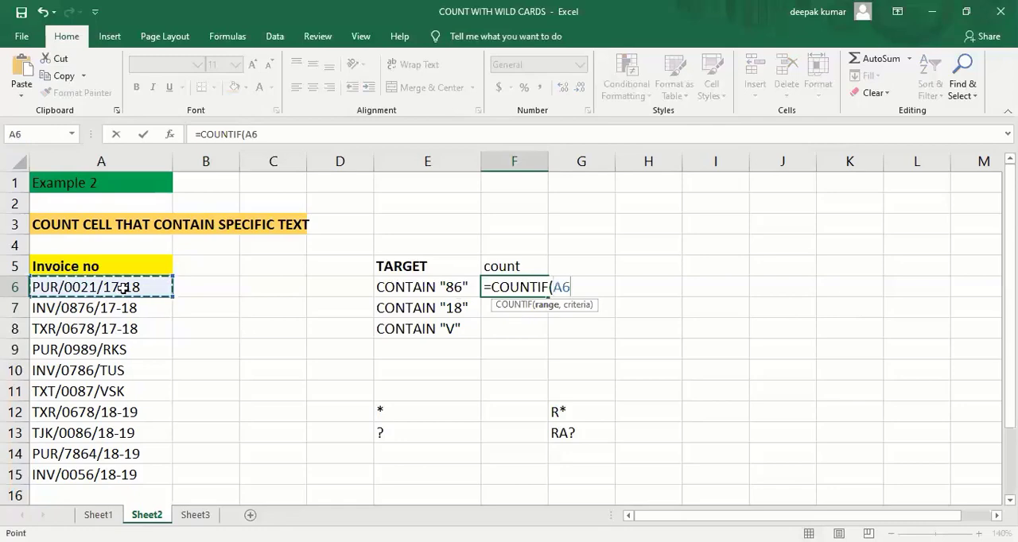
key("ctrl+shift+Down")
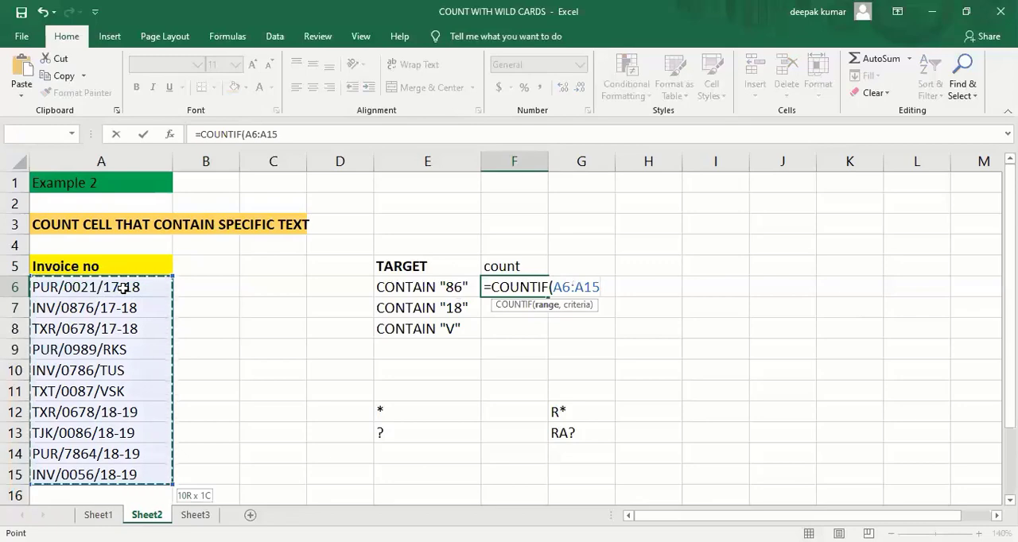
type(",")
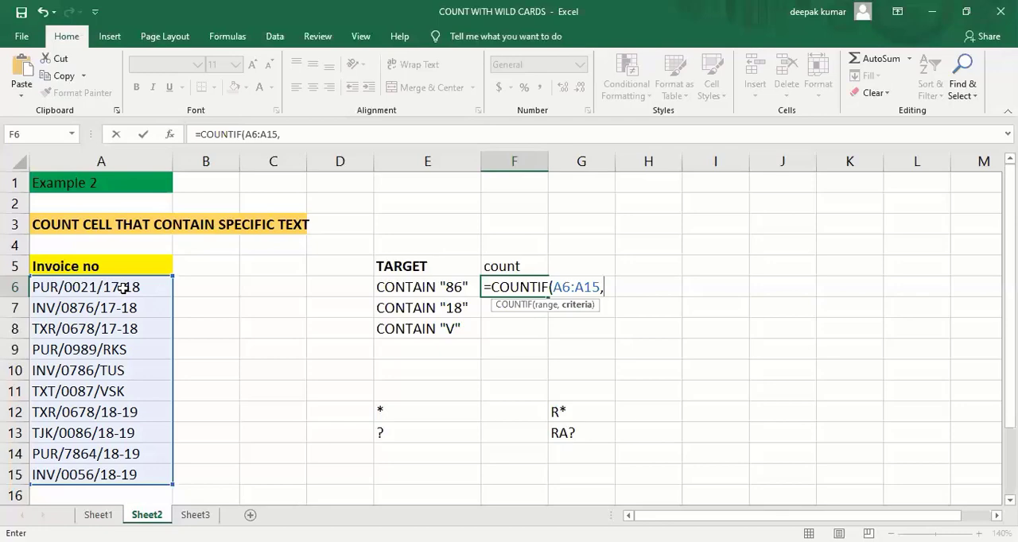
- Complete the F6 COUNTIF formula with the criterion "*86*" and the closing parenthesis, and enter it
type("\"*")
type("86*")
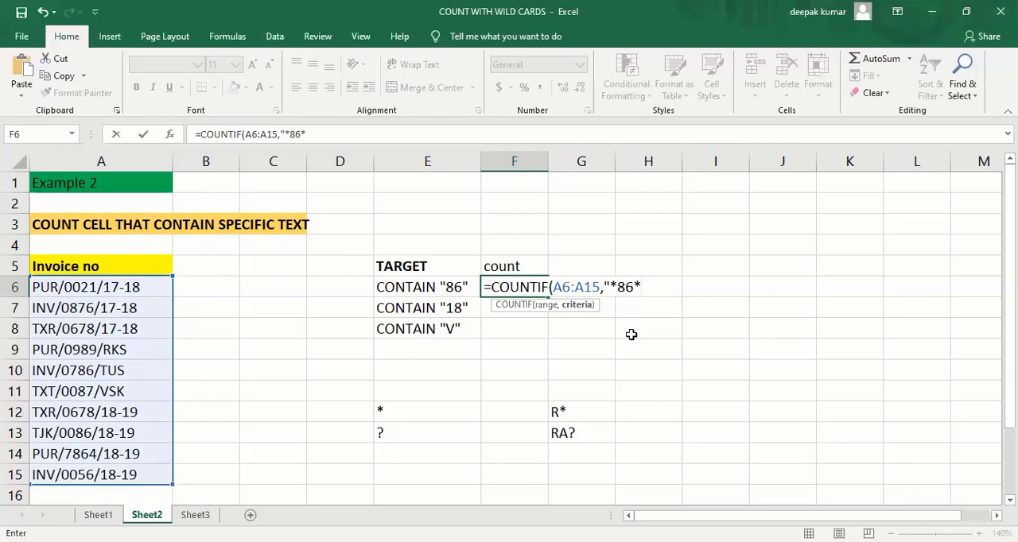
type("\")")
key("BackSpace")
key("BackSpace")
type("\")")
key("Return")
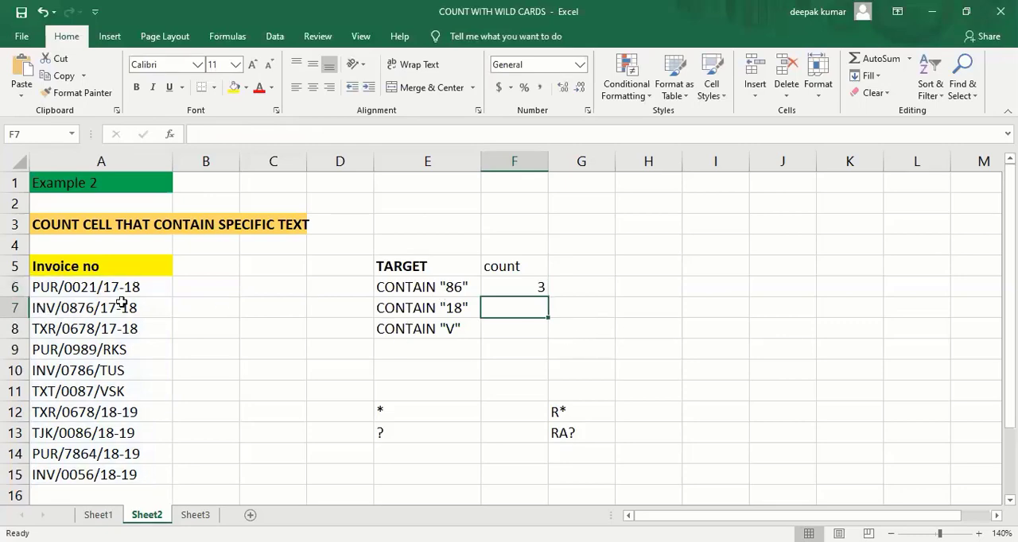
left_click(68, 371)
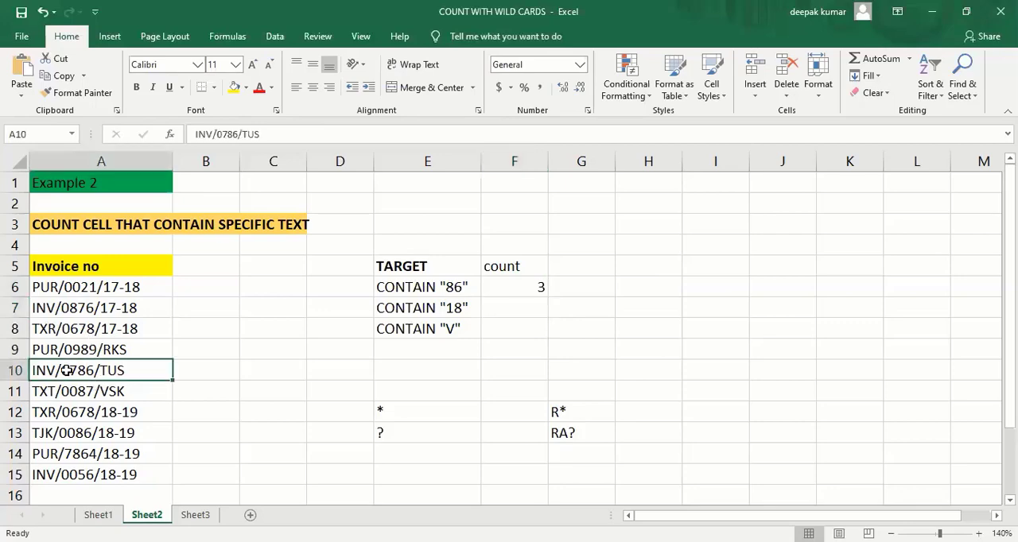
left_click(94, 433)
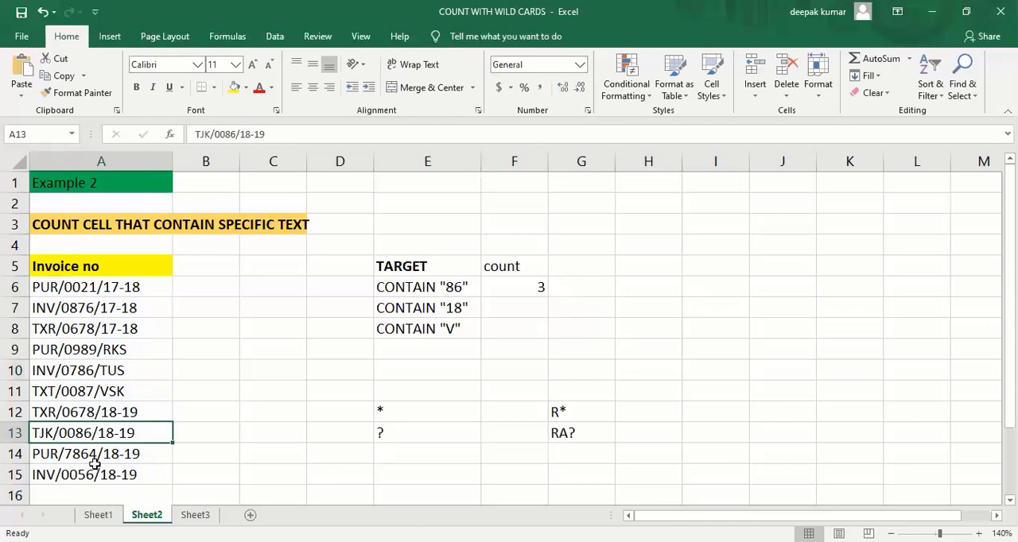
left_click(84, 461)
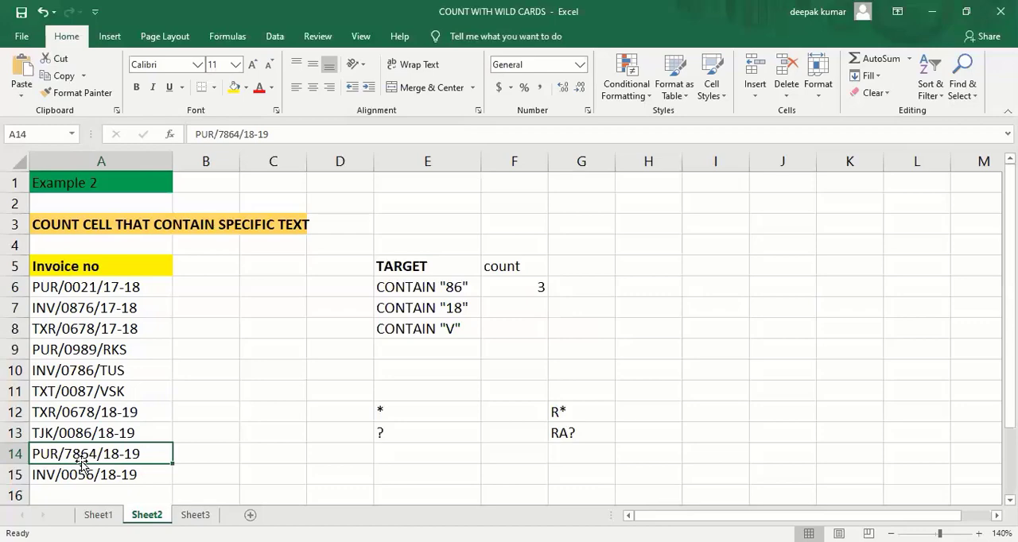
left_click(533, 283)
- Start a COUNTIF formula in count cell F7 with the invoice numbers A6:A15 as its range
left_click(523, 310)
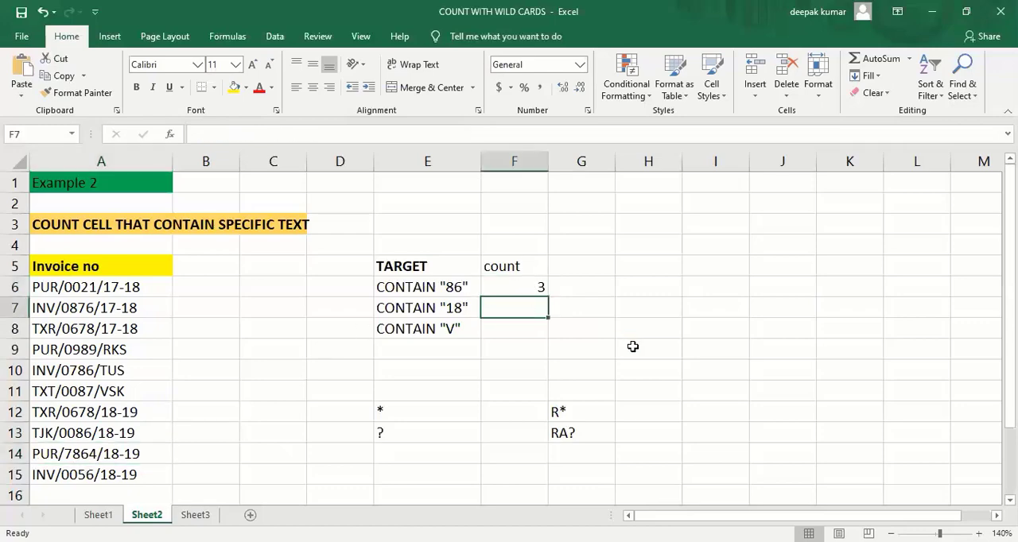
type("=")
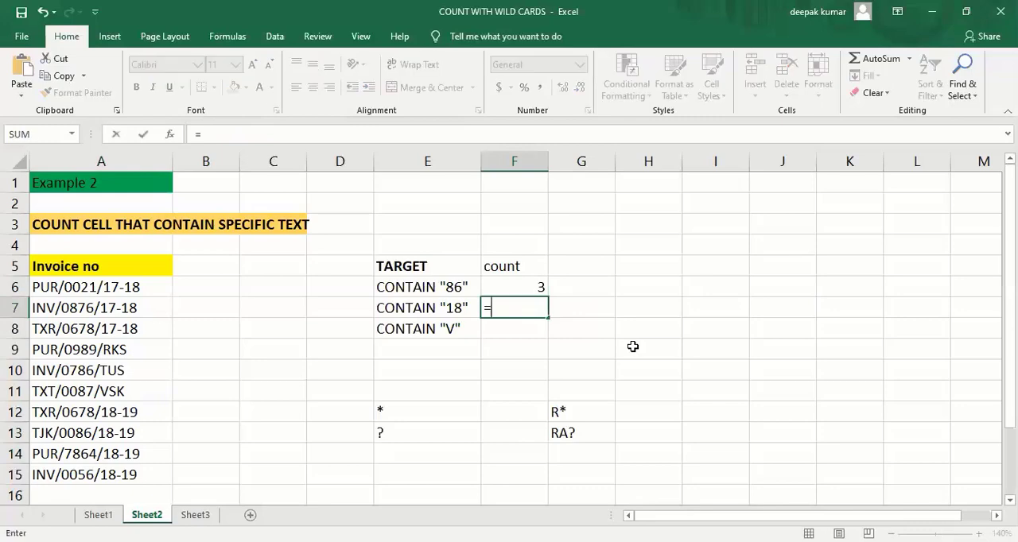
type("COUT")
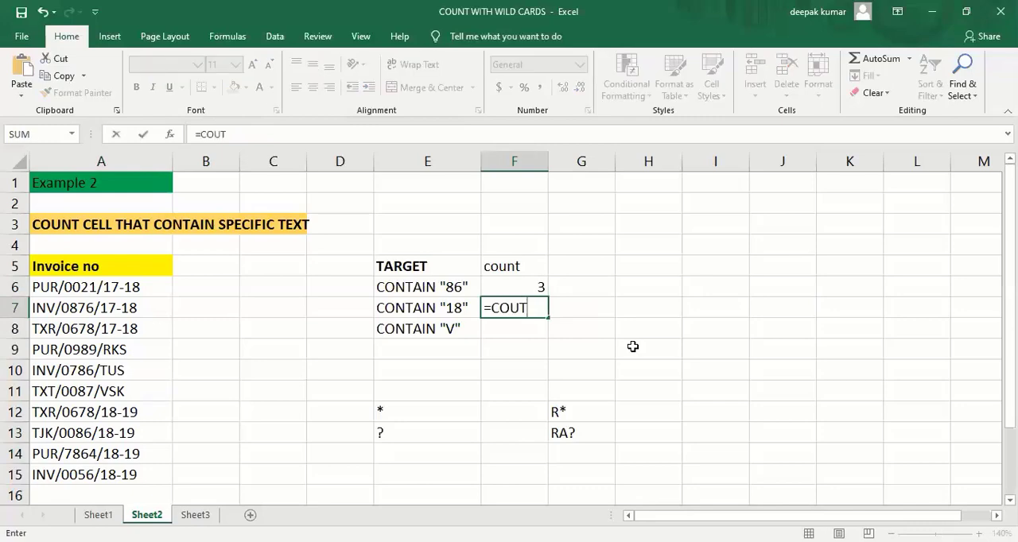
key("BackSpace")
type("NTIF")
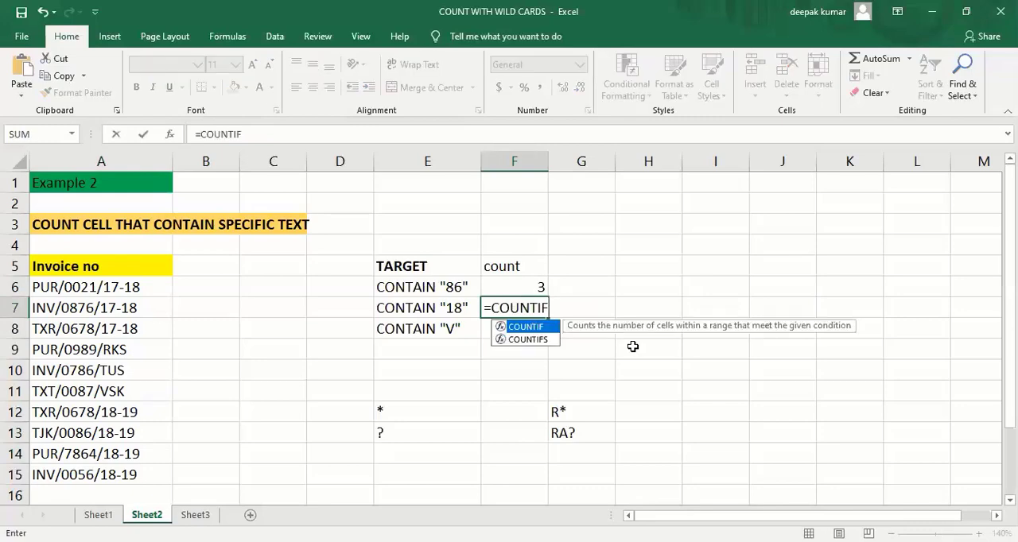
type("(")
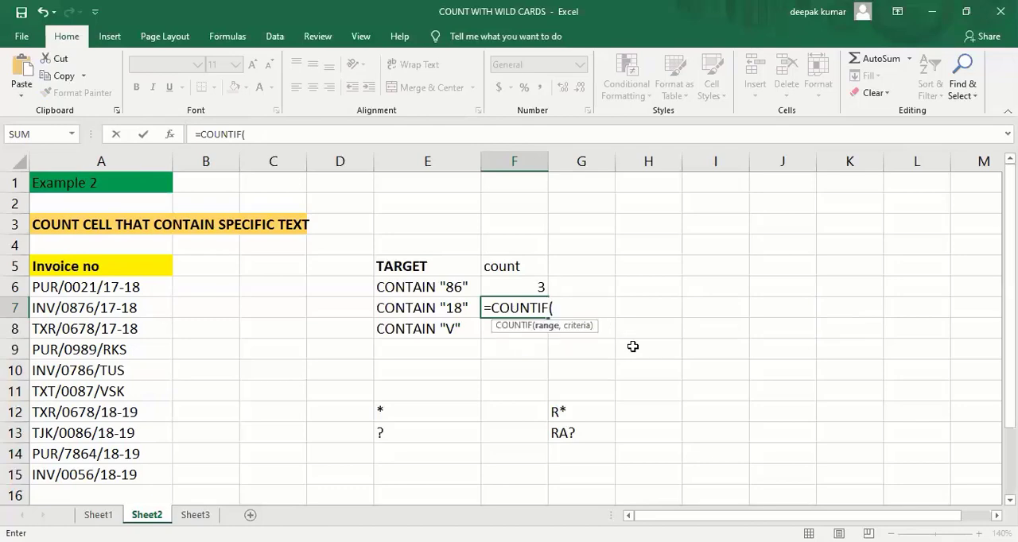
left_click(88, 282)
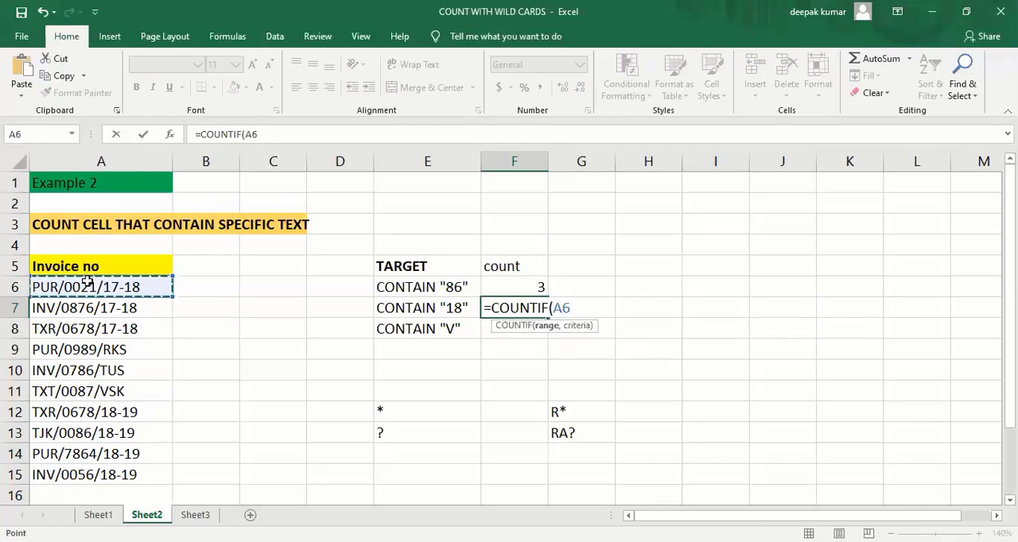
key("ctrl+shift+Down")
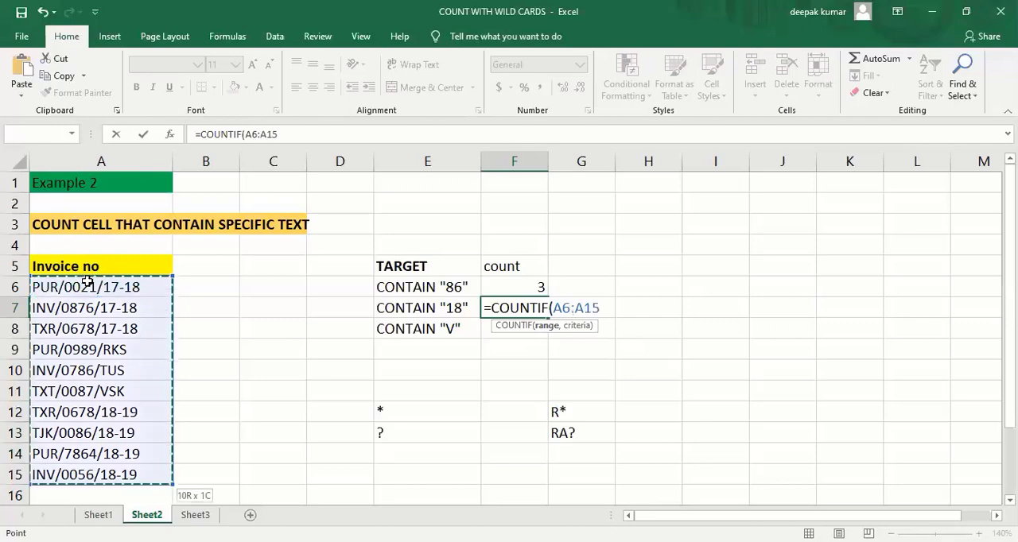
- Complete the F7 COUNTIF formula with the criterion "*18*" and the closing parenthesis, and enter it
type(",")
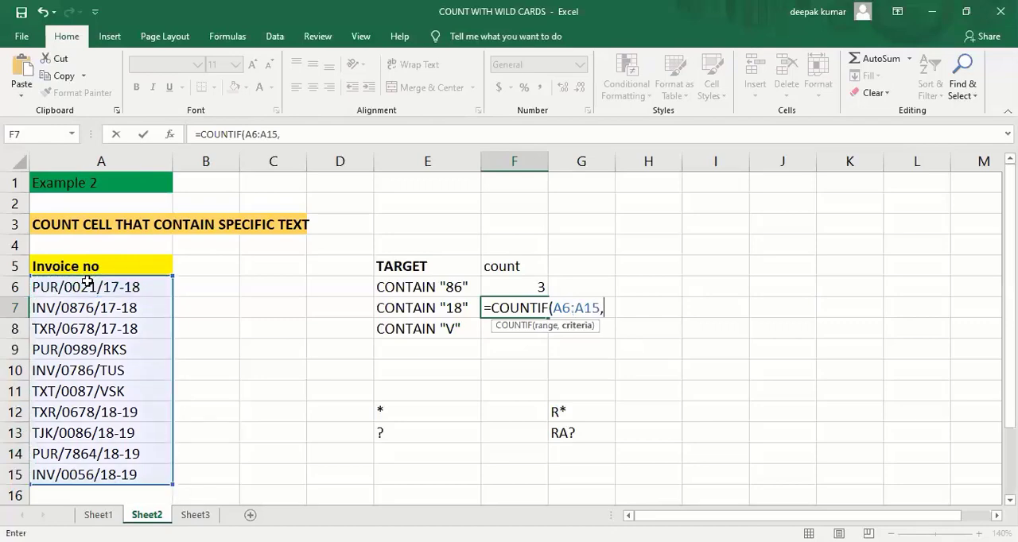
type("\"*18*\")")
key("Return")
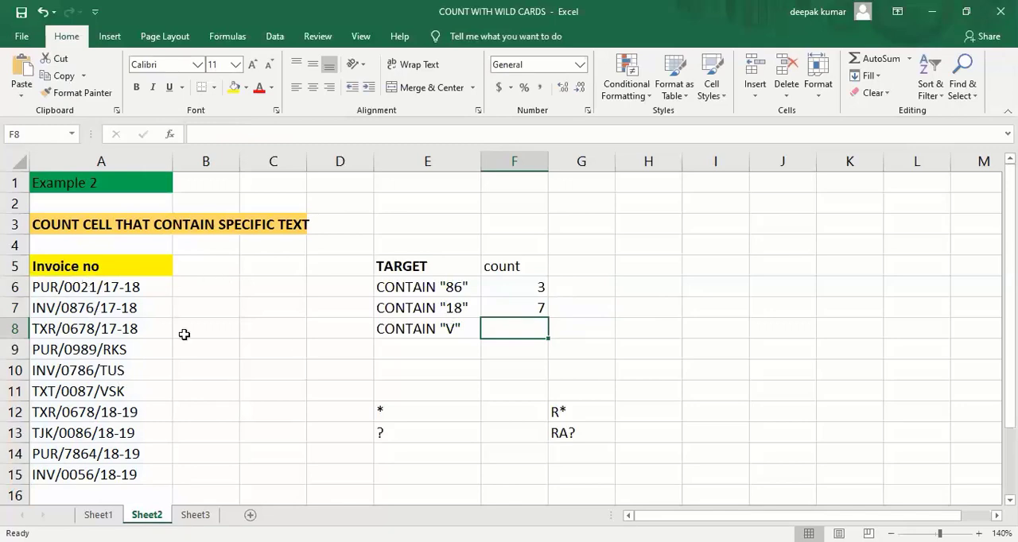
left_click(148, 289)
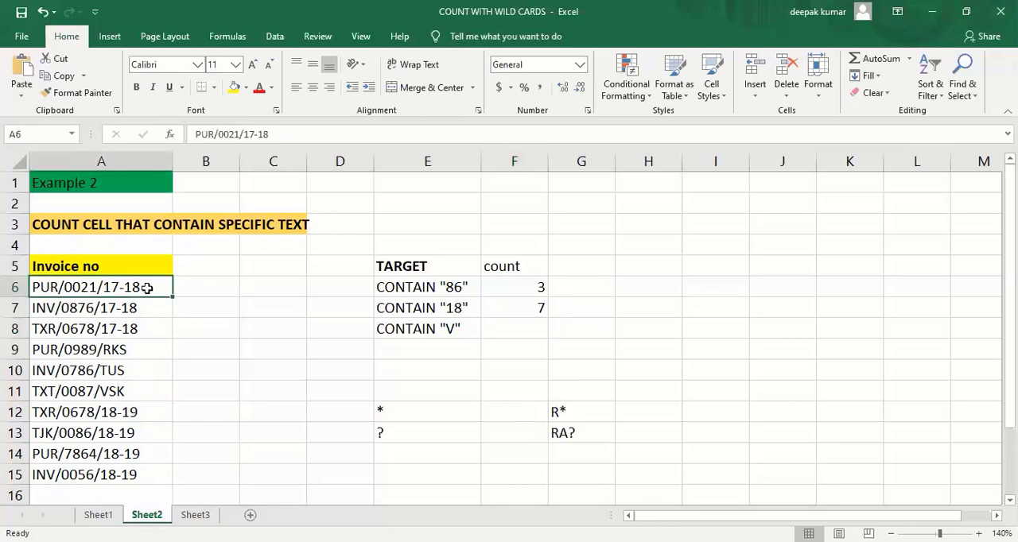
left_click(146, 310)
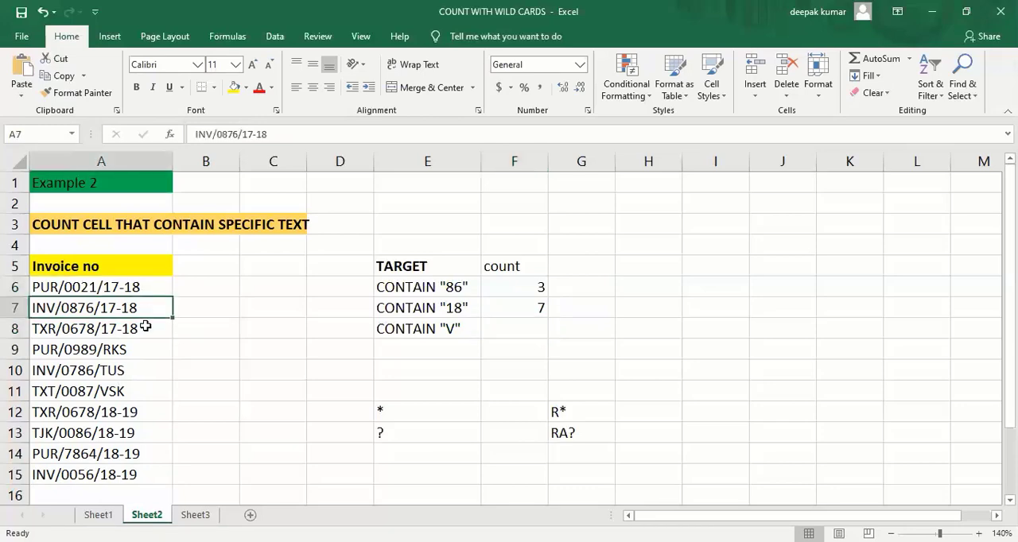
left_click(146, 327)
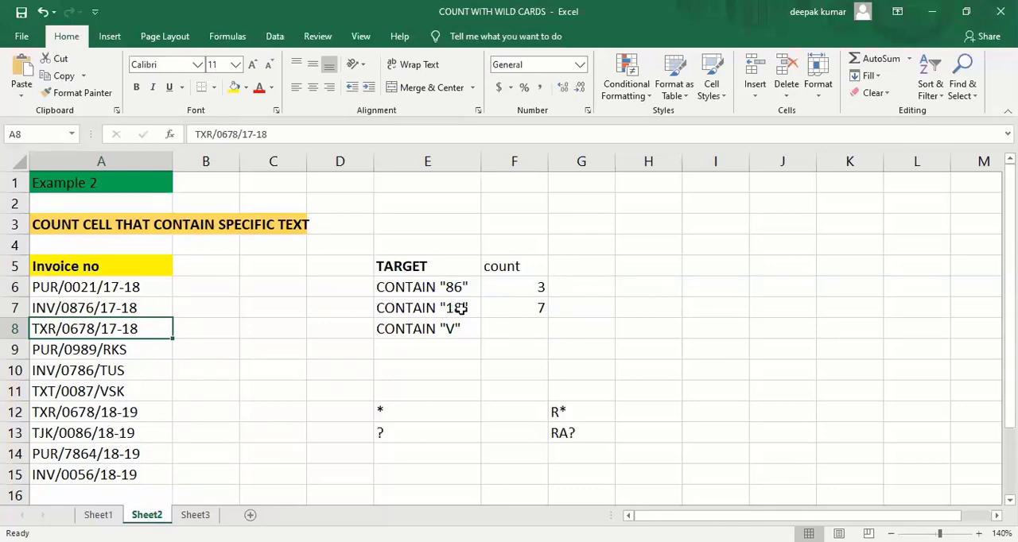
- Start a COUNTIF formula in count cell F8 with the invoice numbers A6:A15 as its range
left_click(534, 335)
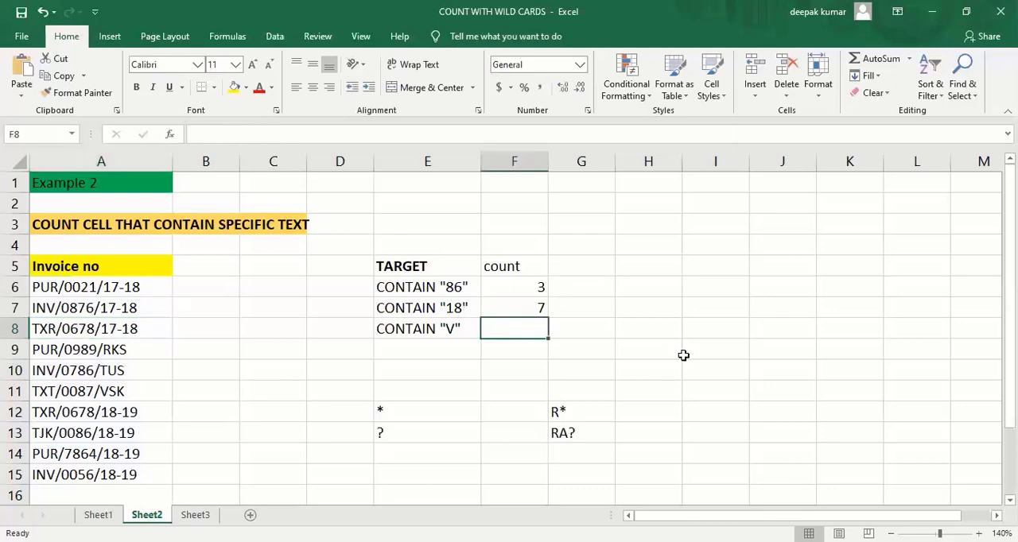
type("=")
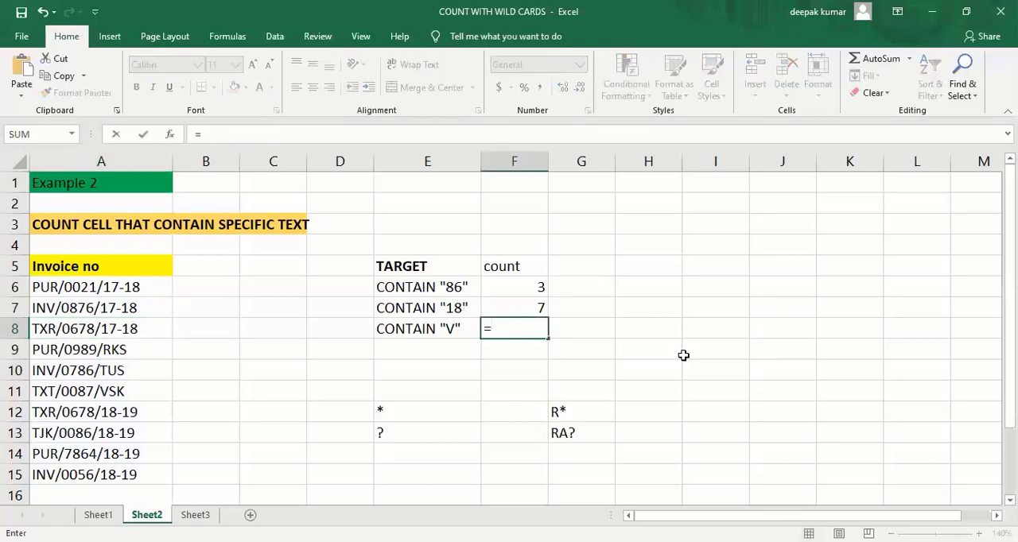
type("CO")
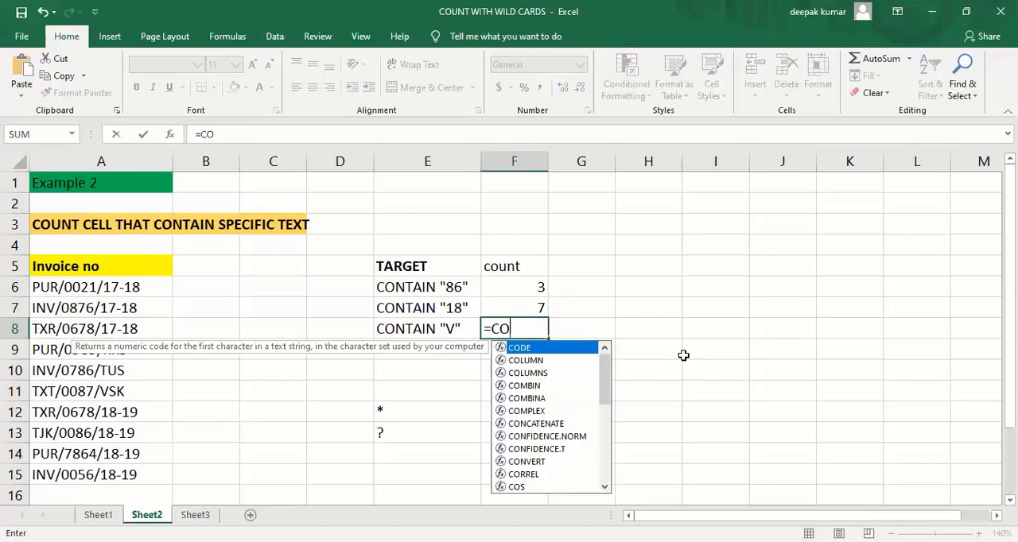
type("UNT")
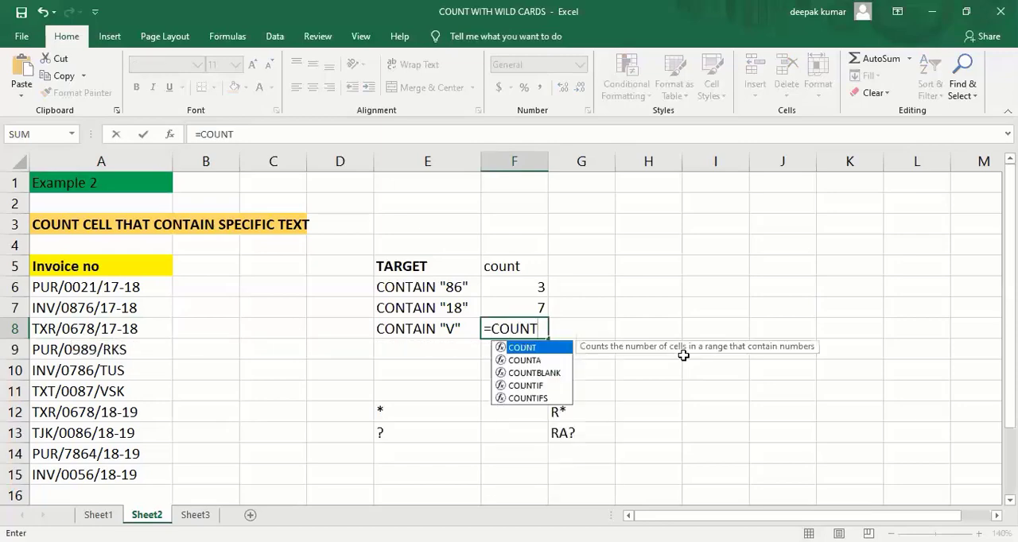
type("IF(")
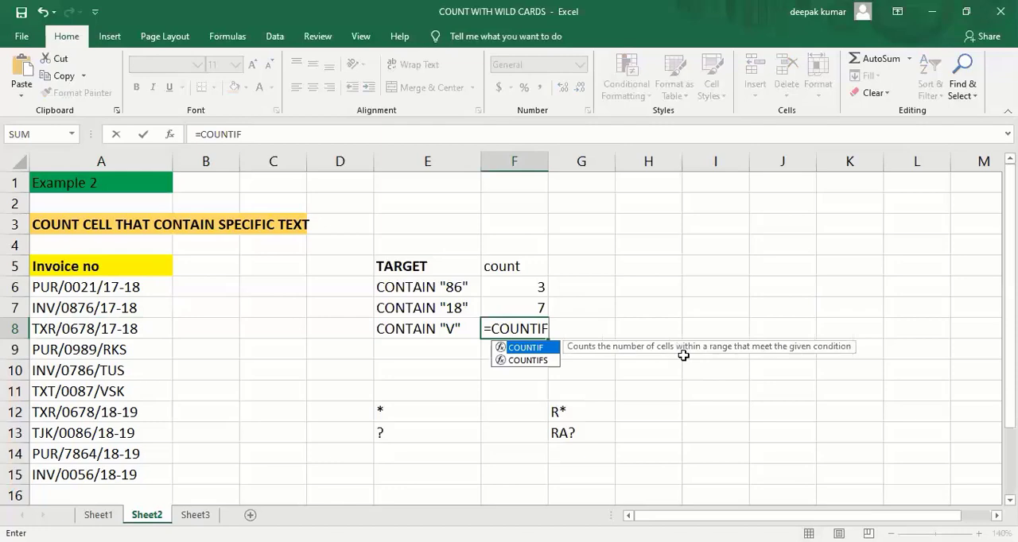
left_click(115, 287)
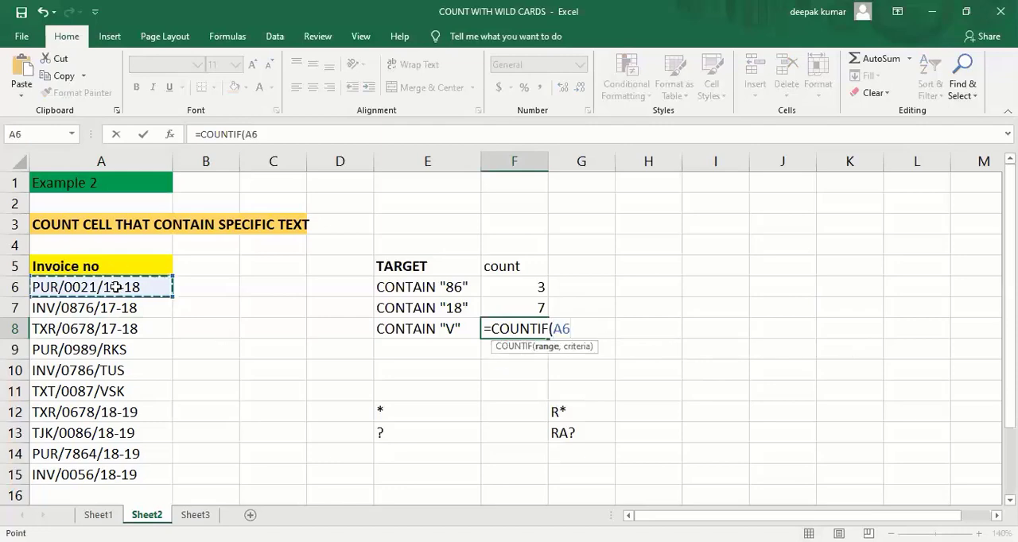
key("ctrl+shift+Down")
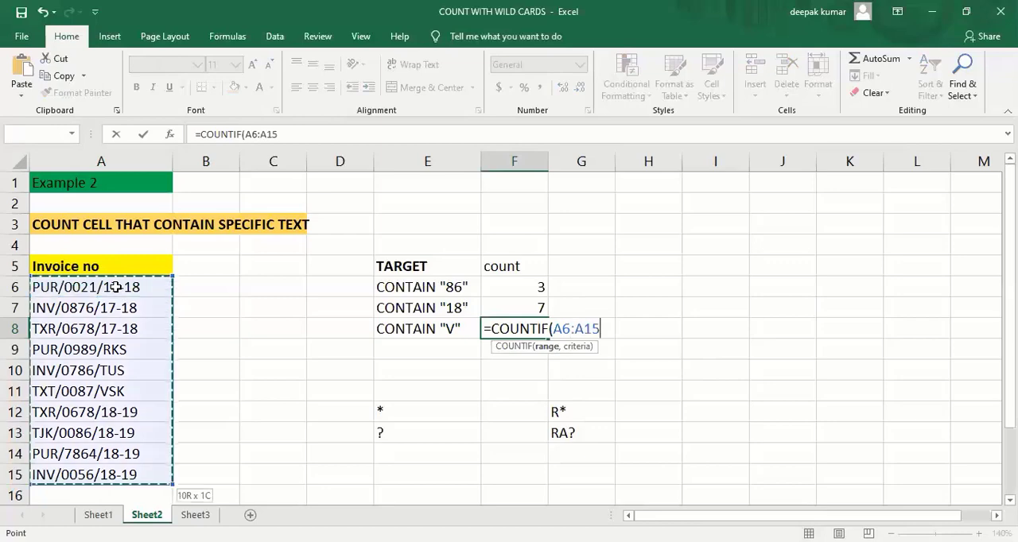
- Complete the F8 COUNTIF formula with the criterion "*V*" and the closing parenthesis, and enter it
type(",\"")
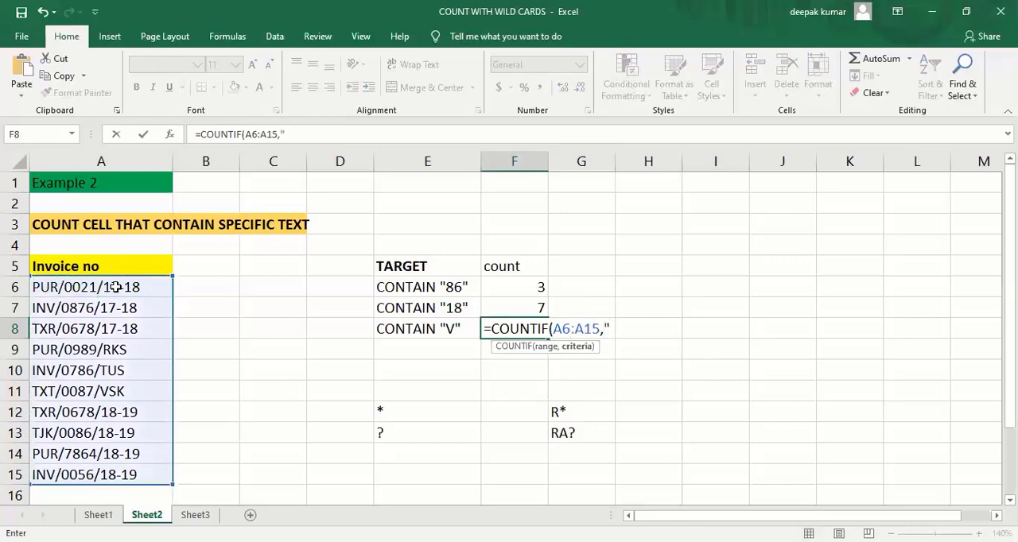
type("*")
type("V")
type("*\"")
type("\"")
type(")")
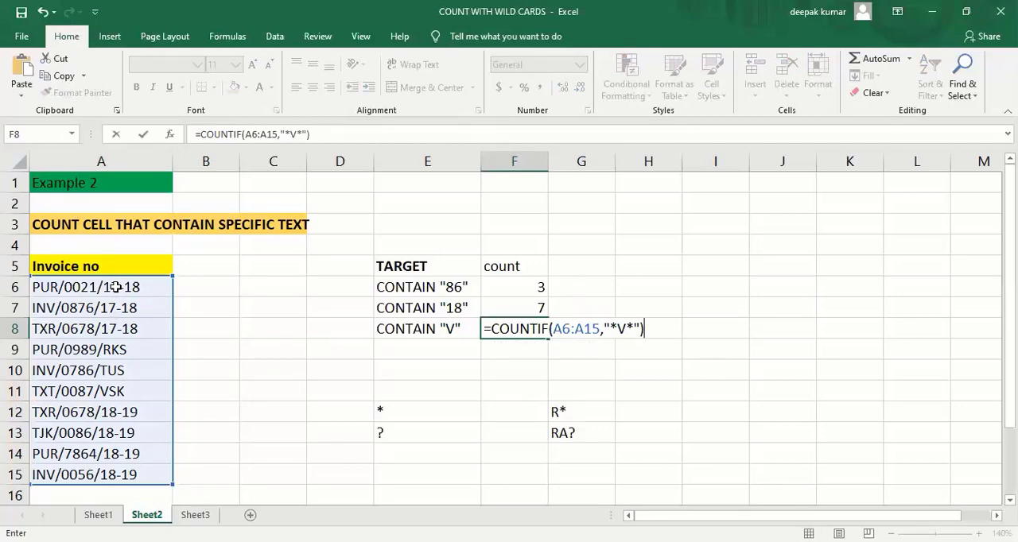
key("Return")
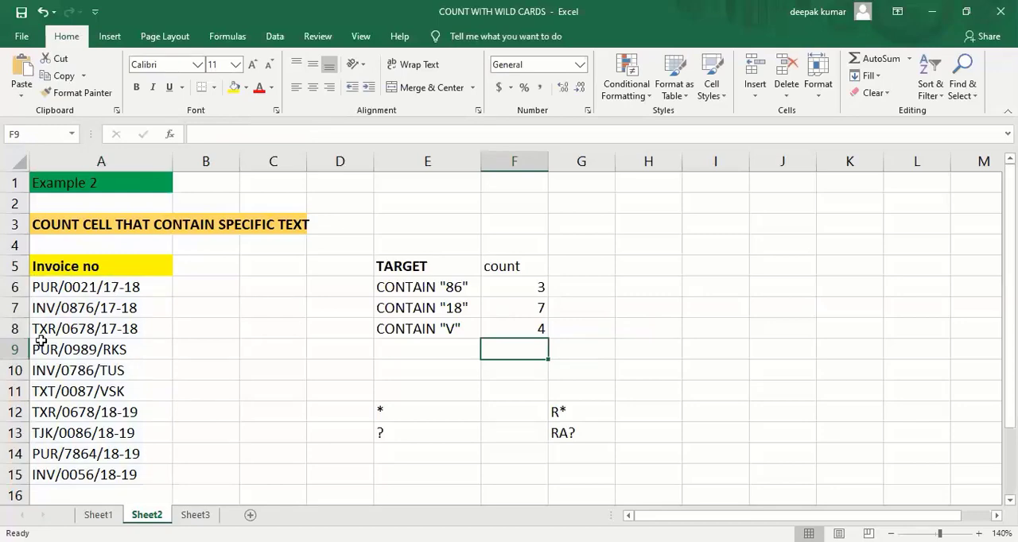
left_click(384, 408)
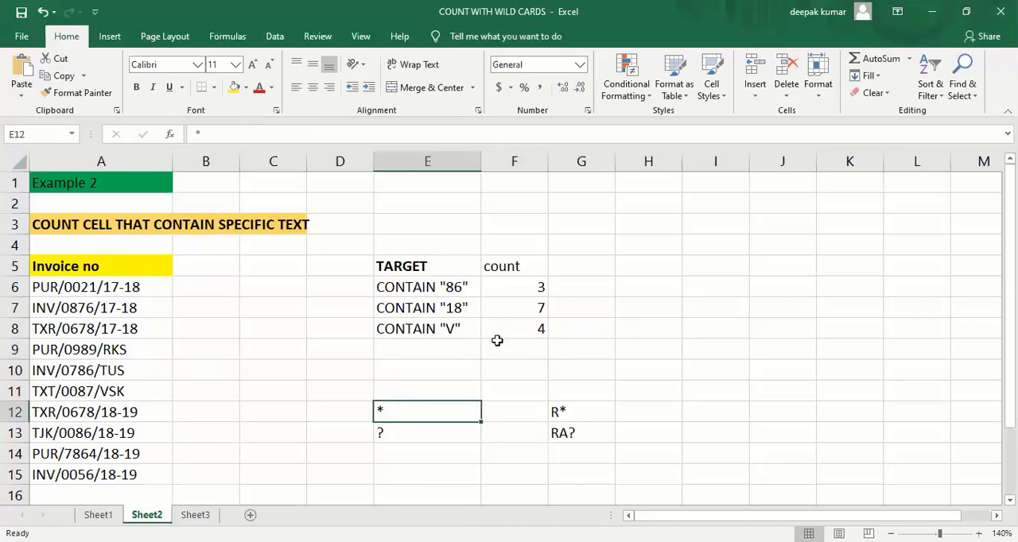
left_click(413, 431)
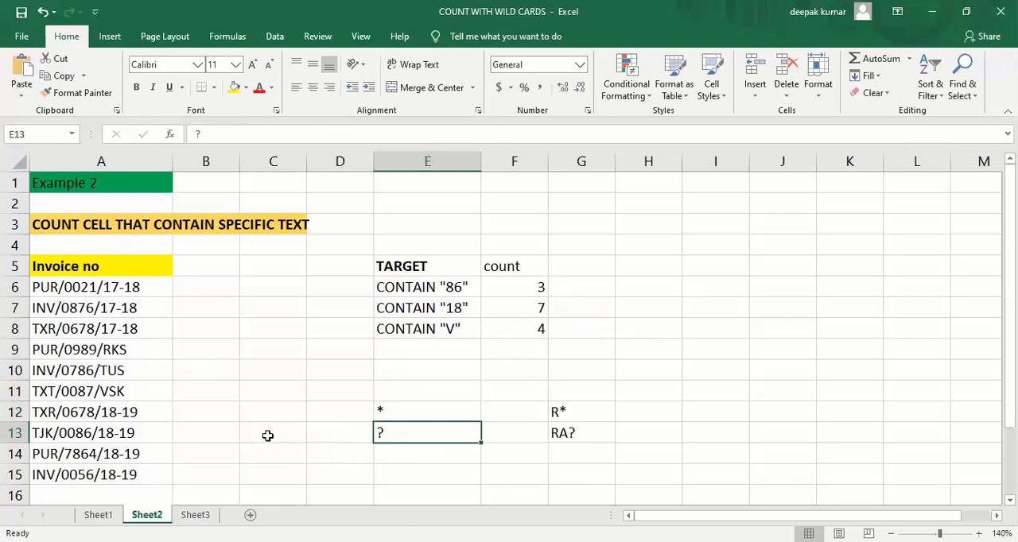
- Switch to Sheet3 and start a COUNTIF formula in cell E6 with the names A5:A14 as its range
left_click(193, 517)
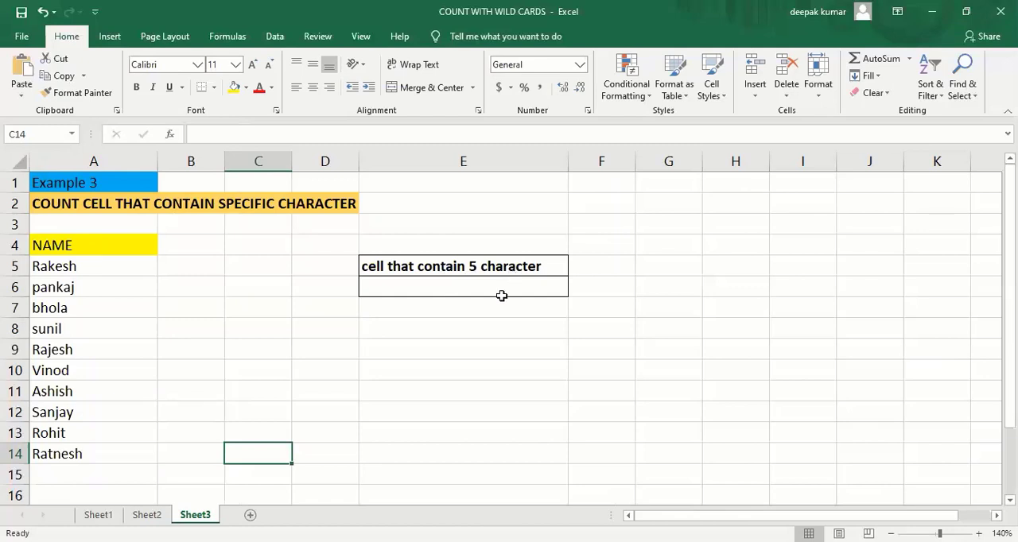
left_click(469, 283)
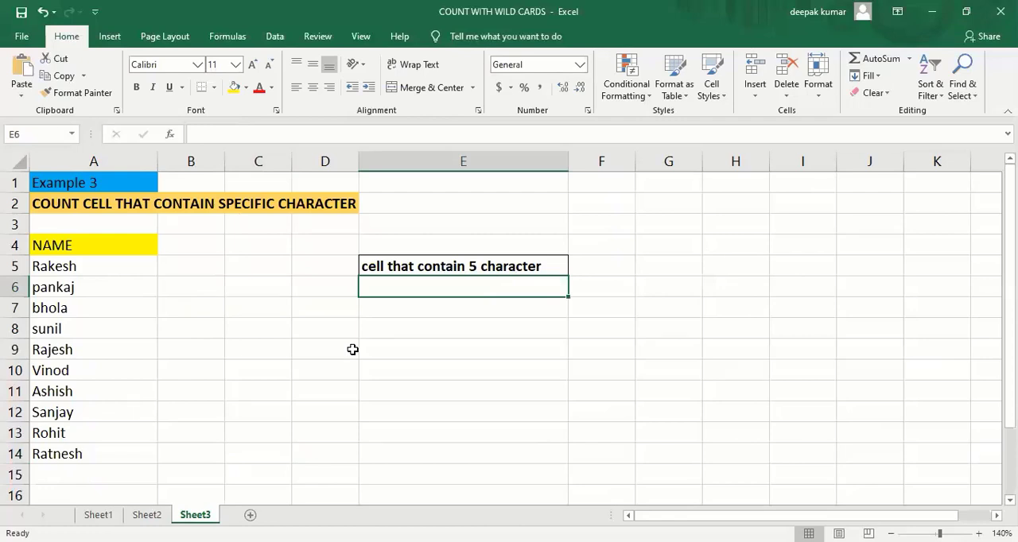
type("=")
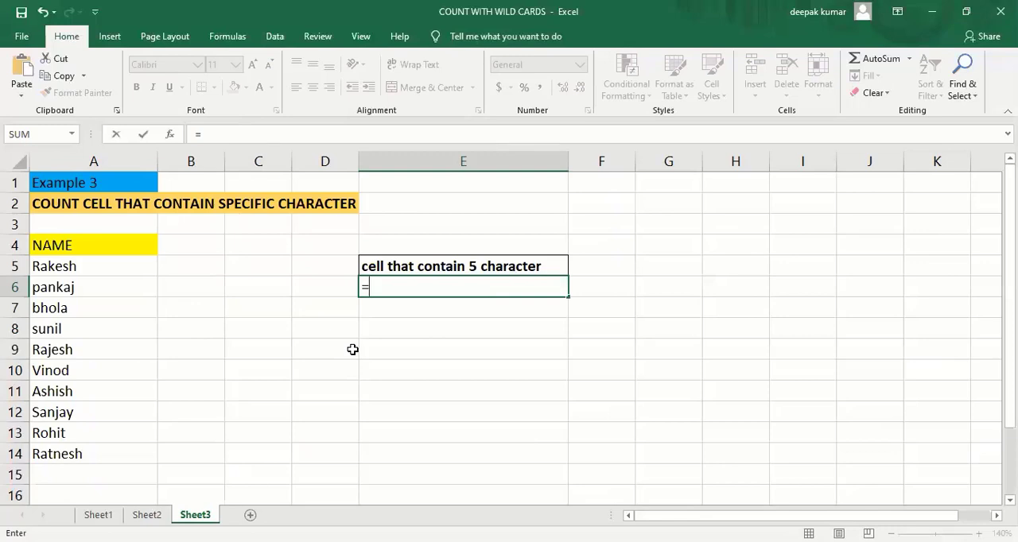
type("COUNTIF(")
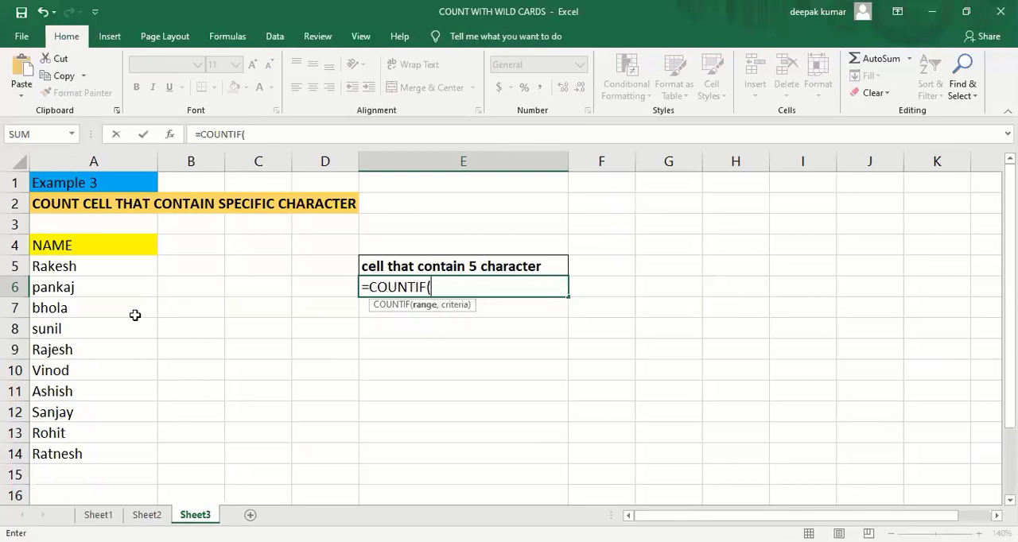
left_click(94, 268)
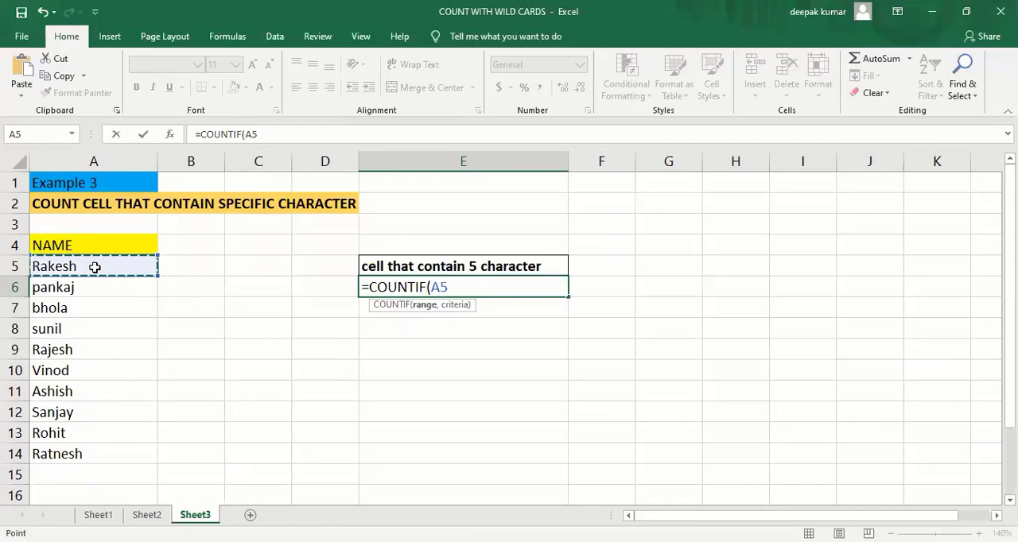
key("ctrl+shift+Down")
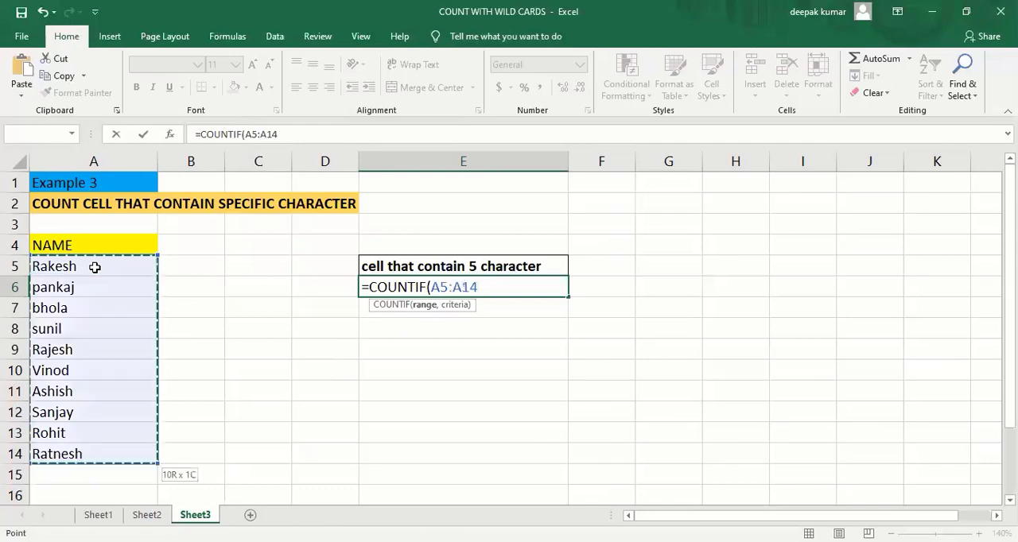
- Complete the E6 COUNTIF formula with the five-character criterion "?????" and the closing parenthesis, and enter it
type(",")
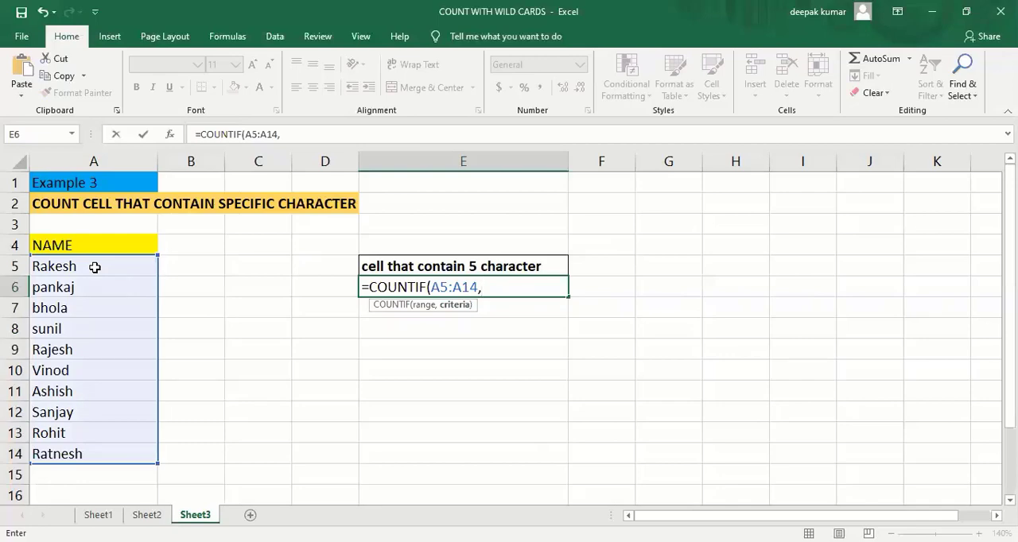
type("\"")
type("?????\")")
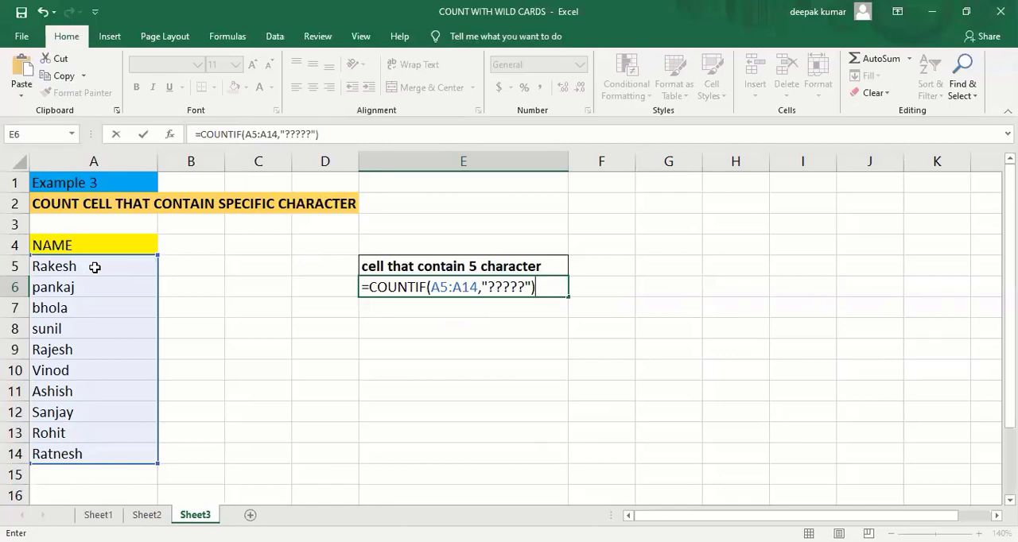
key("Return")
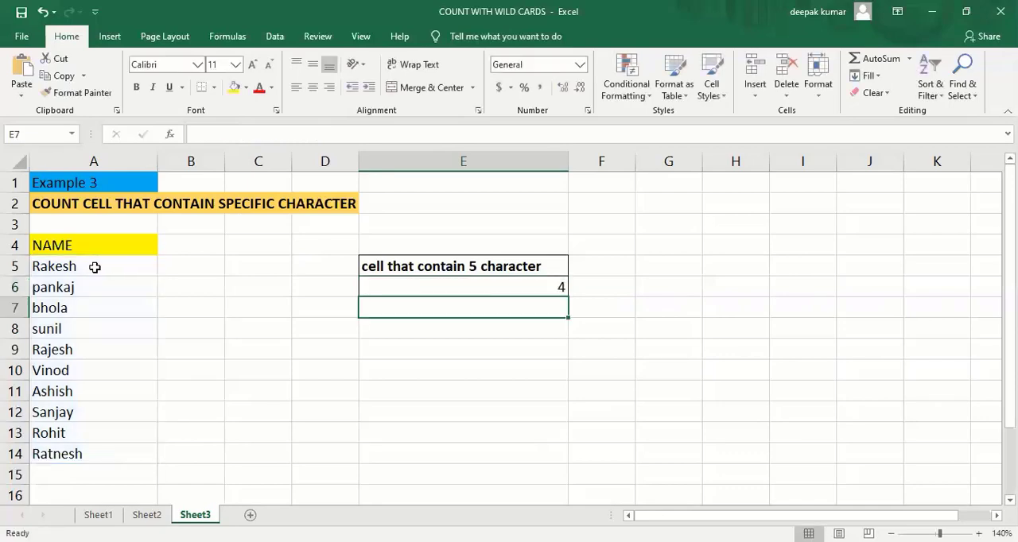
left_click(382, 289)
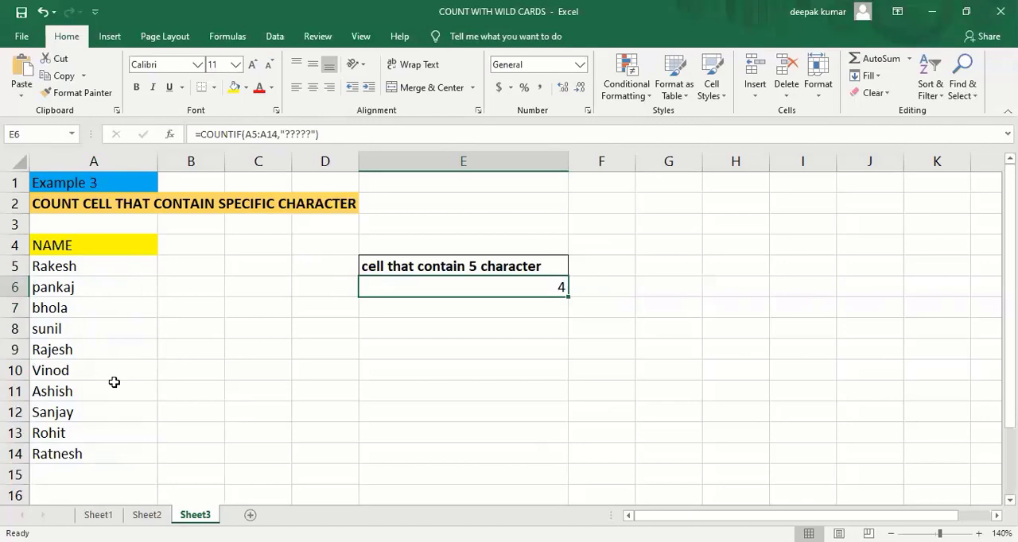
left_click(303, 365)
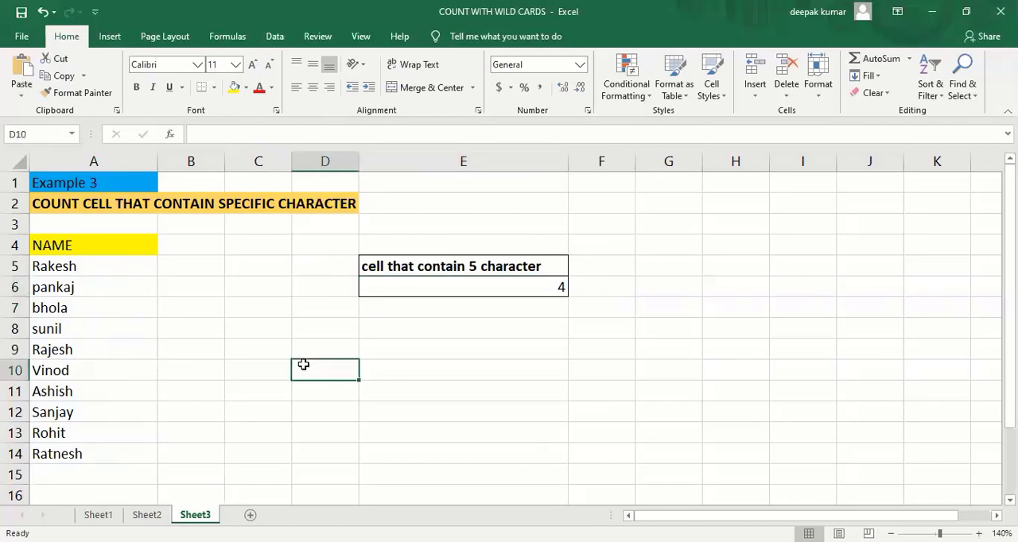